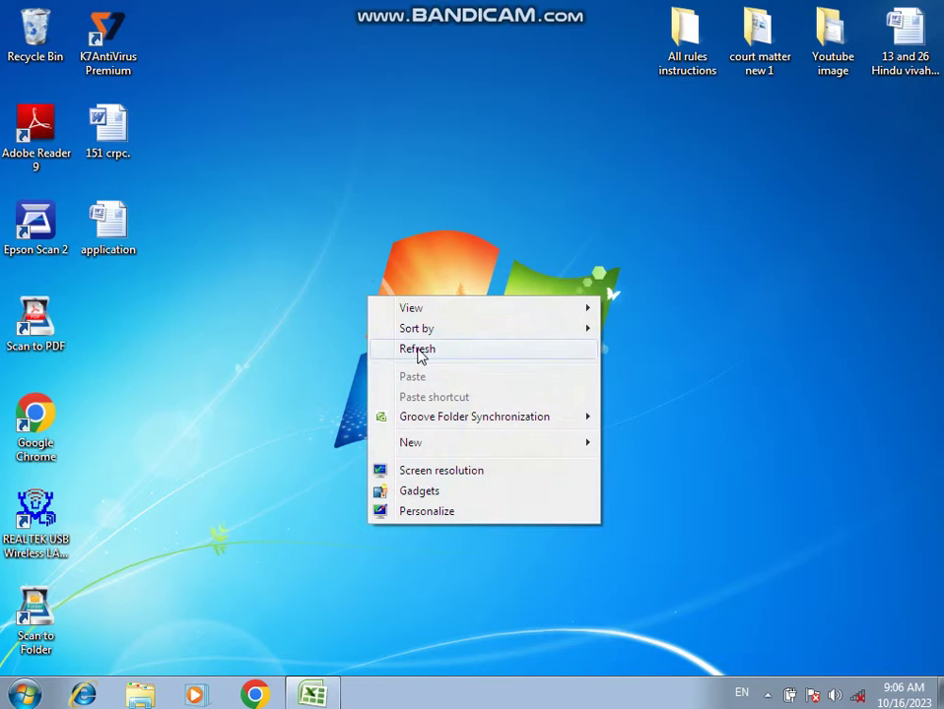
Refresh the desktop twice and switch to the open Excel workbook.
click(417, 351)
right_click(317, 167)
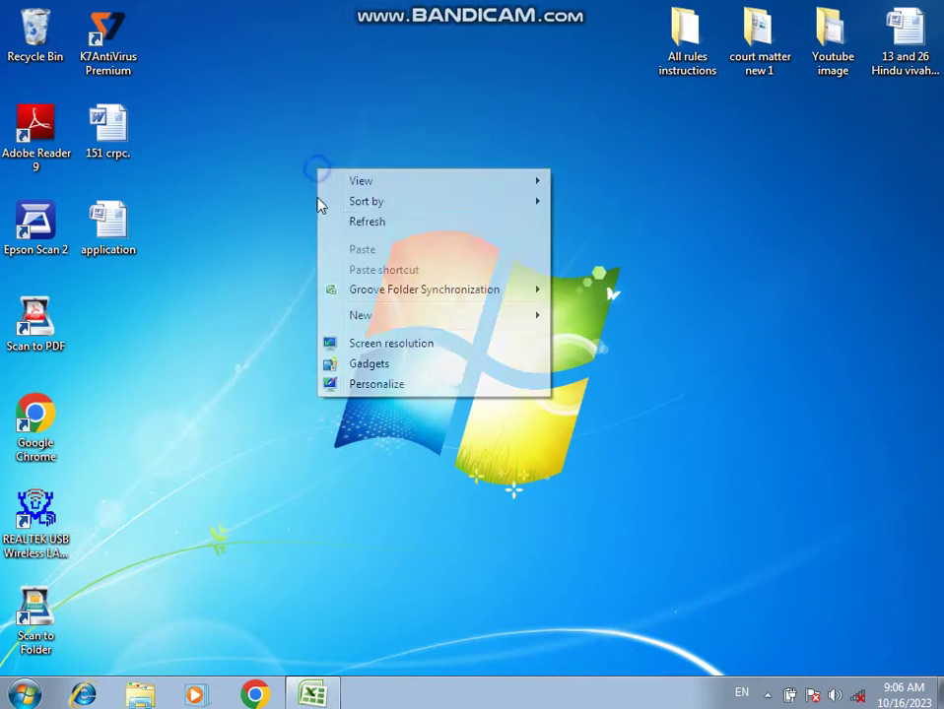
click(386, 223)
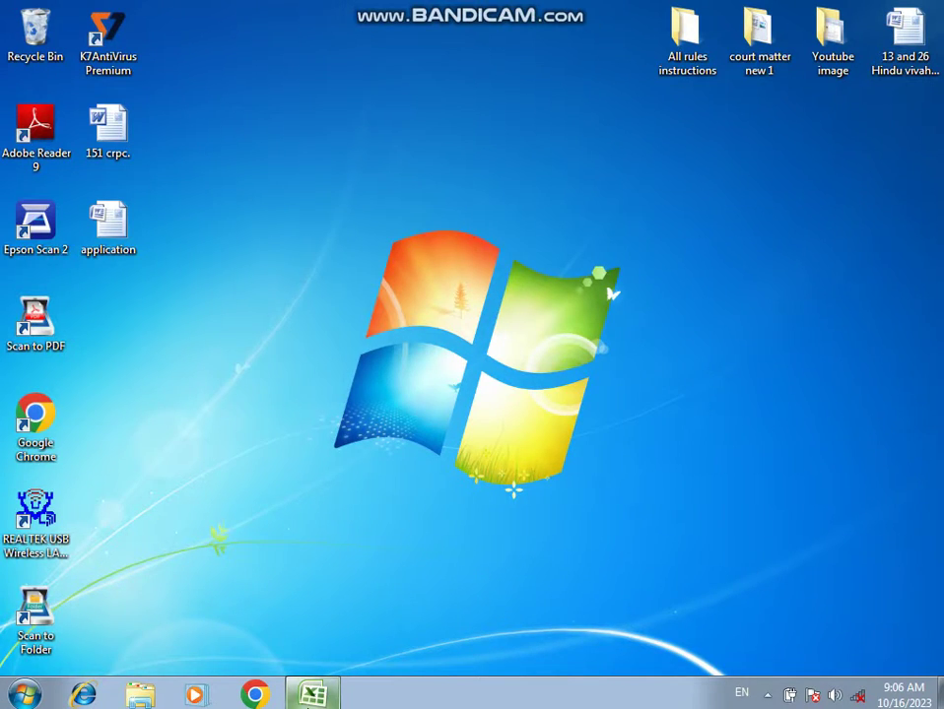
click(311, 692)
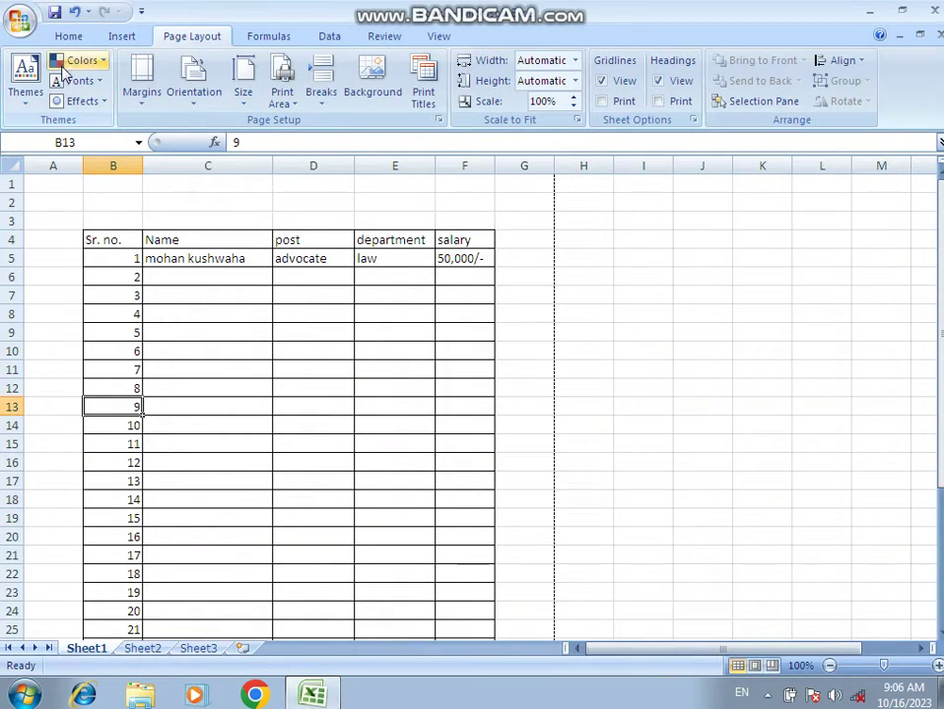
Examine the employee table on Sheet1 from its Sr. no., Name, post, department and salary headers down to its last row.
scroll(241, 396, down, 3)
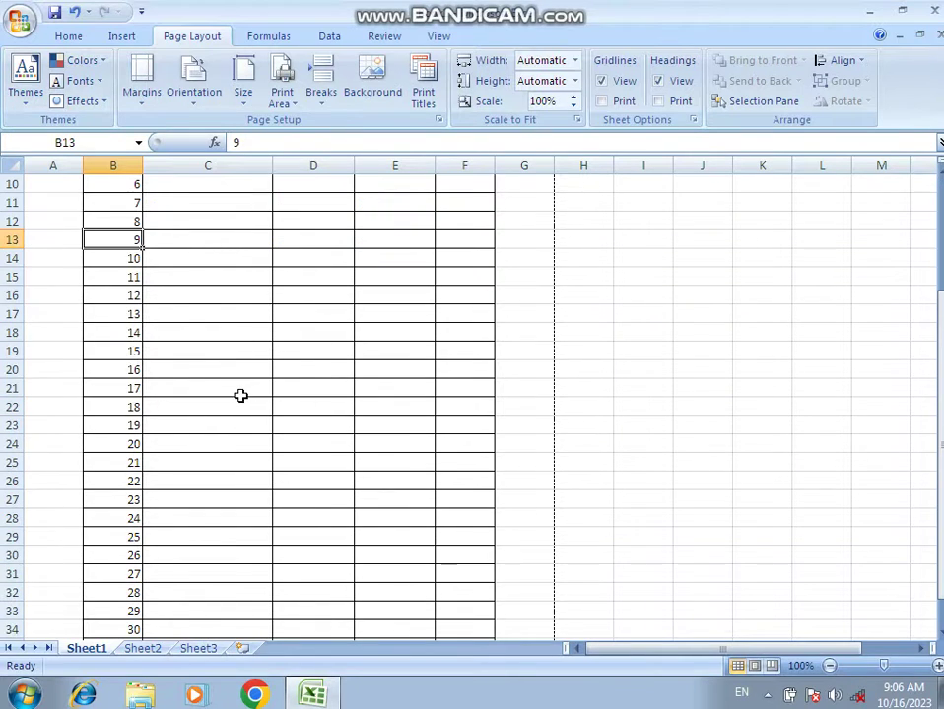
scroll(246, 400, up, 3)
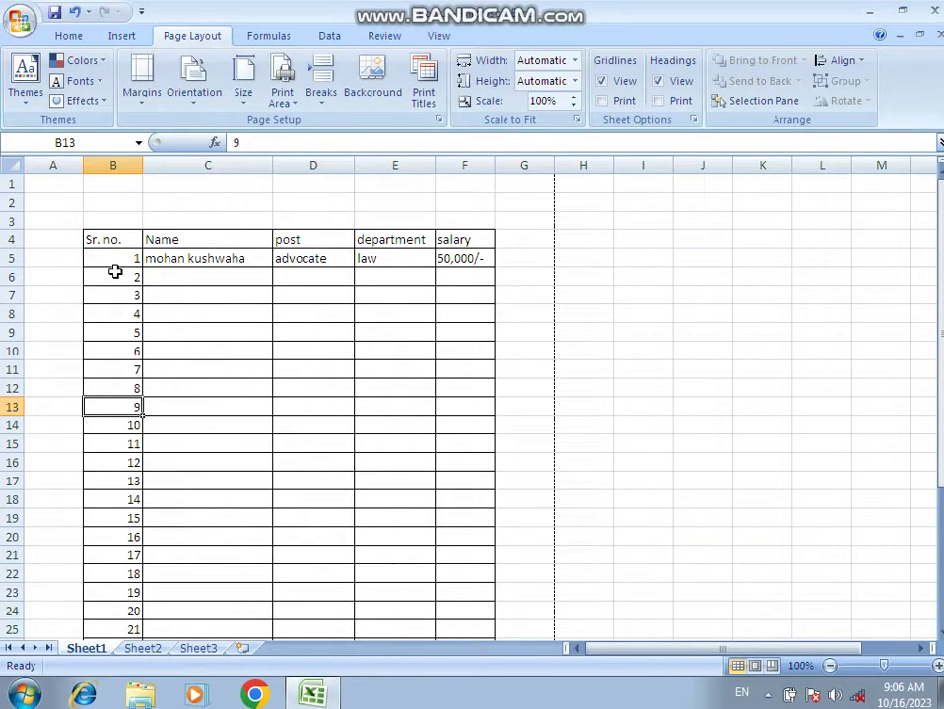
drag(112, 257, 473, 264)
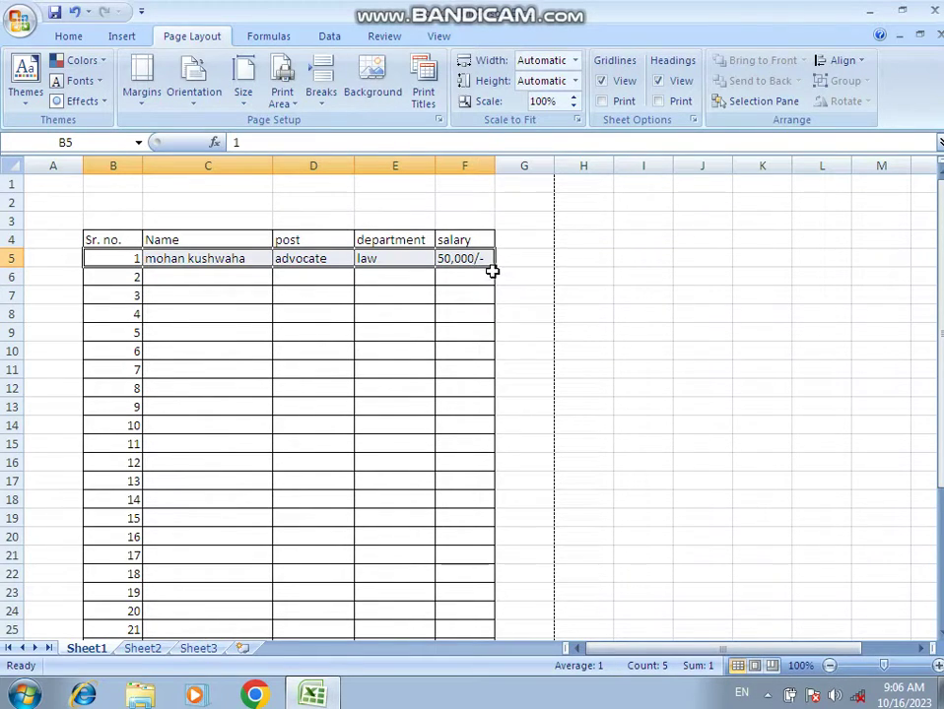
scroll(370, 465, down, 10)
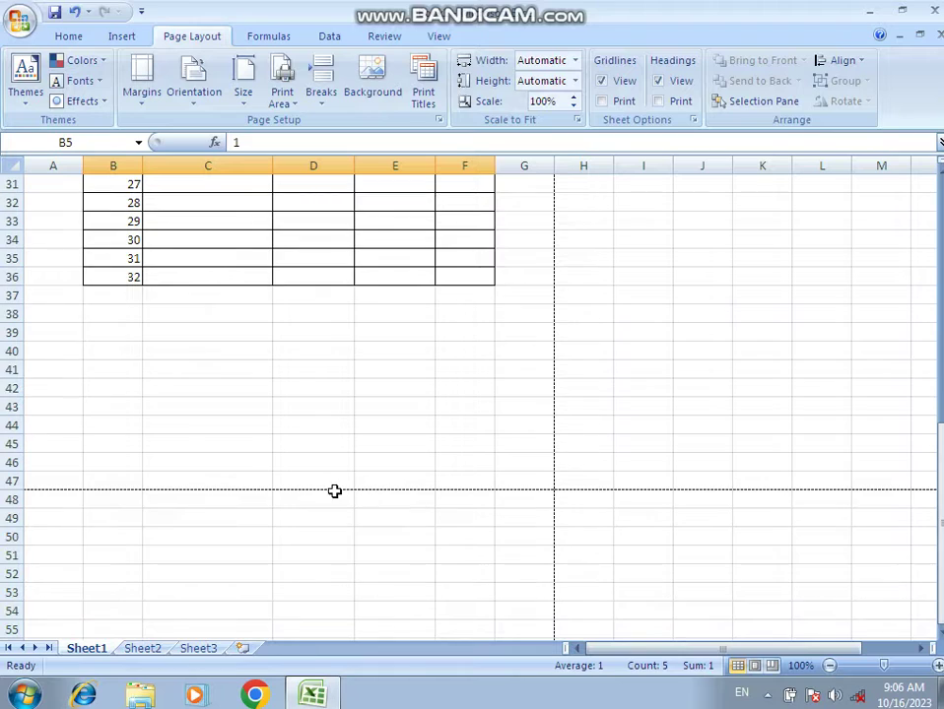
scroll(272, 489, up, 10)
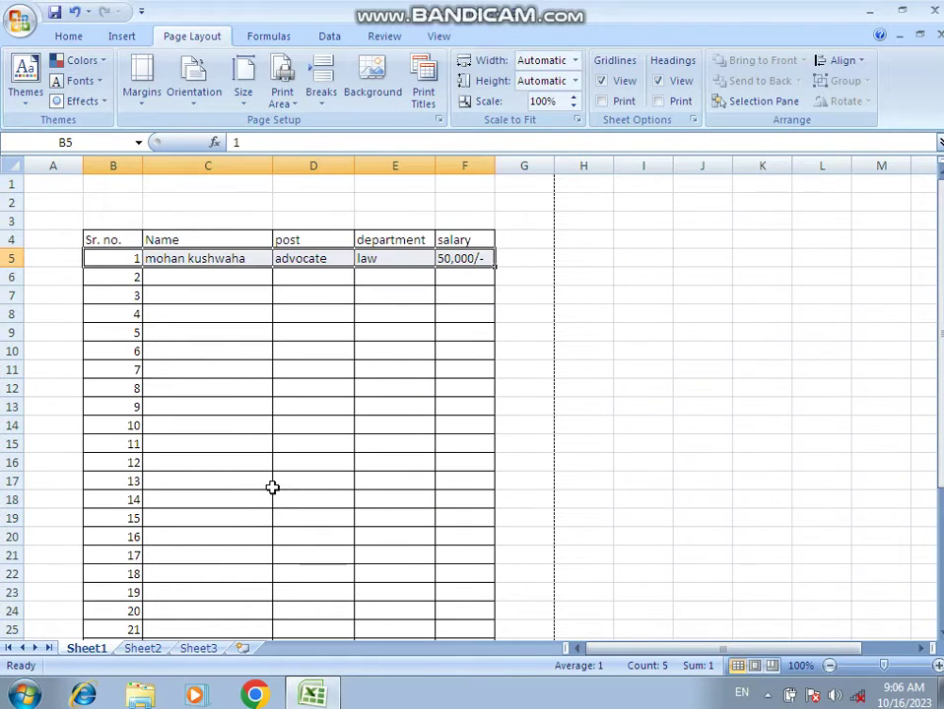
click(131, 351)
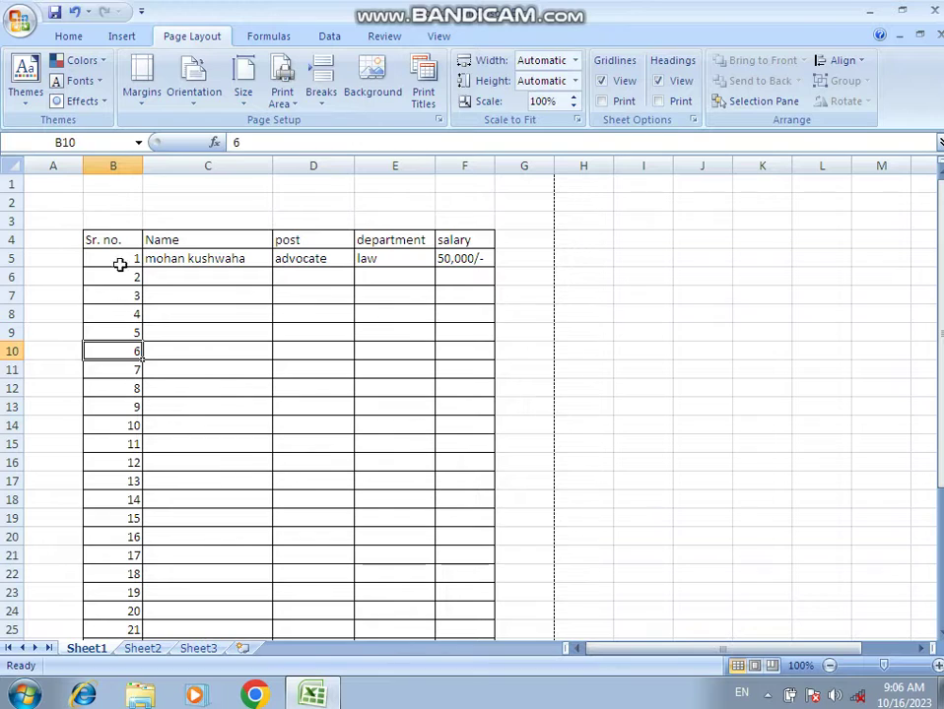
drag(107, 239, 472, 567)
scroll(225, 512, down, 4)
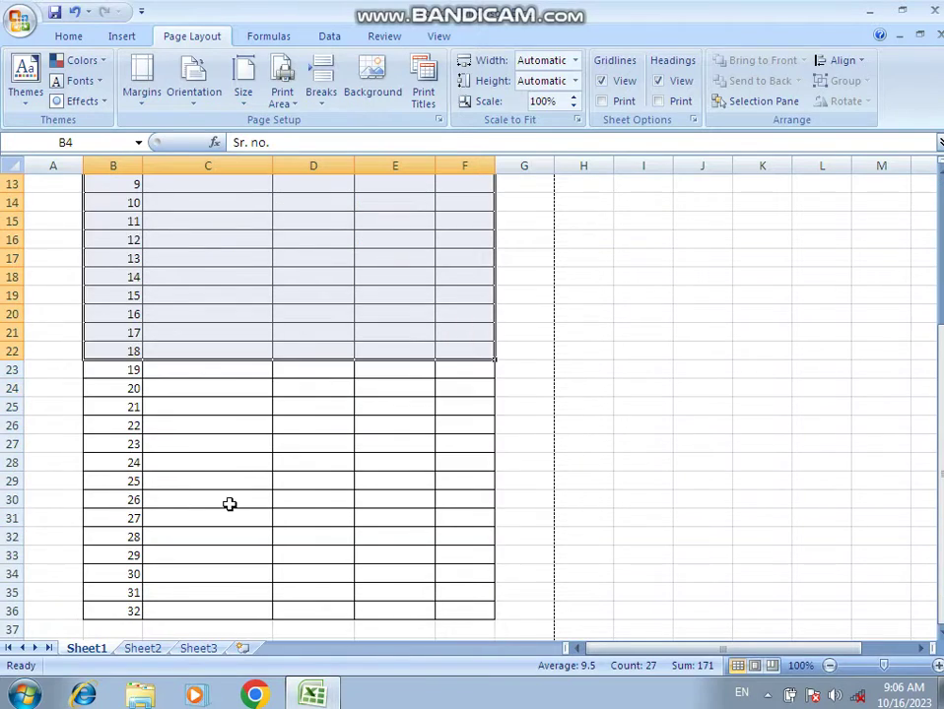
scroll(229, 501, up, 4)
scroll(229, 502, down, 3)
scroll(259, 499, up, 2)
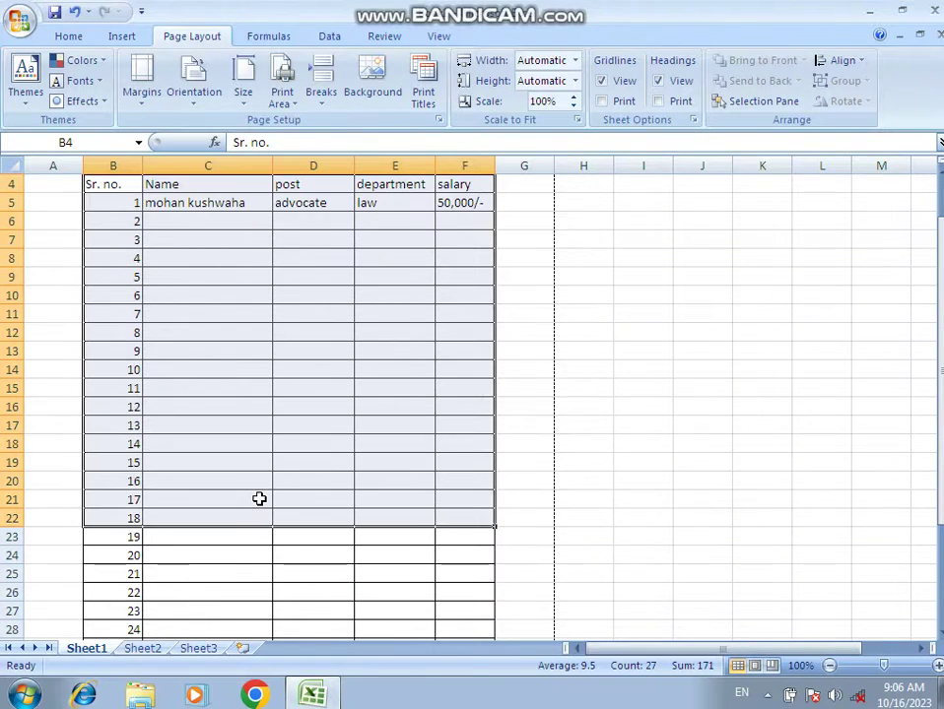
click(133, 371)
scroll(102, 246, up, 1)
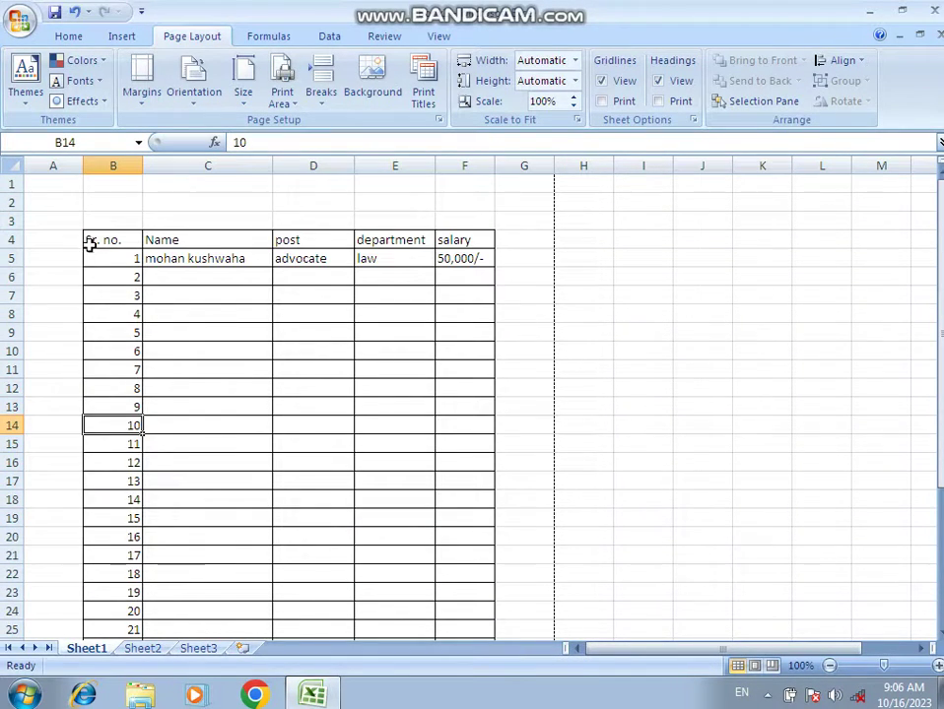
drag(91, 242, 459, 561)
click(199, 584)
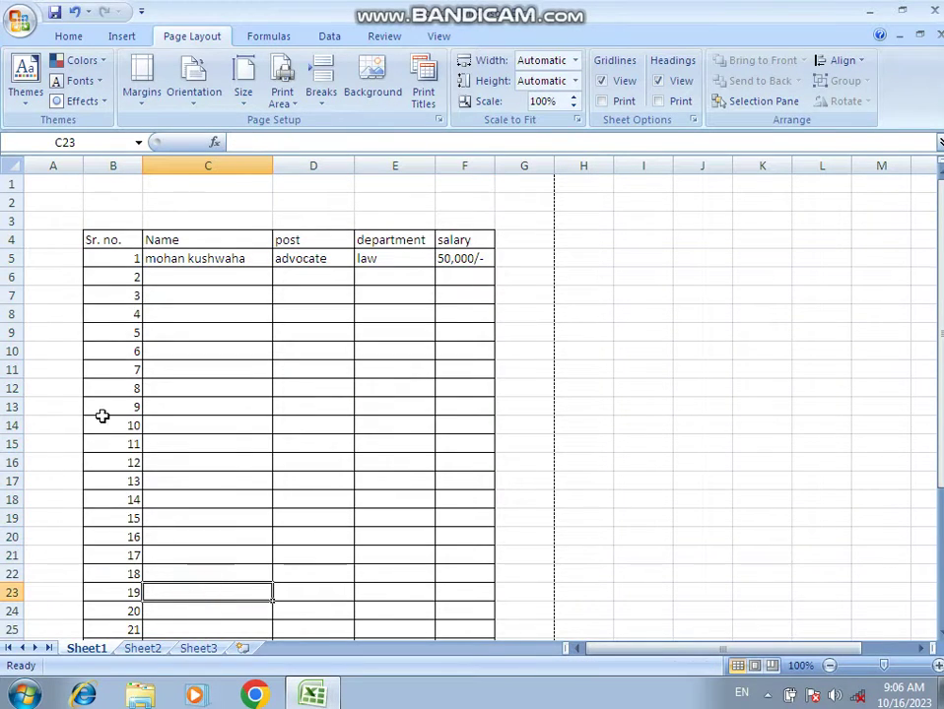
Examine the Sr. no. column, comparing its first two numbers in B5:B6 with the entries at the end of the table.
click(100, 255)
click(157, 298)
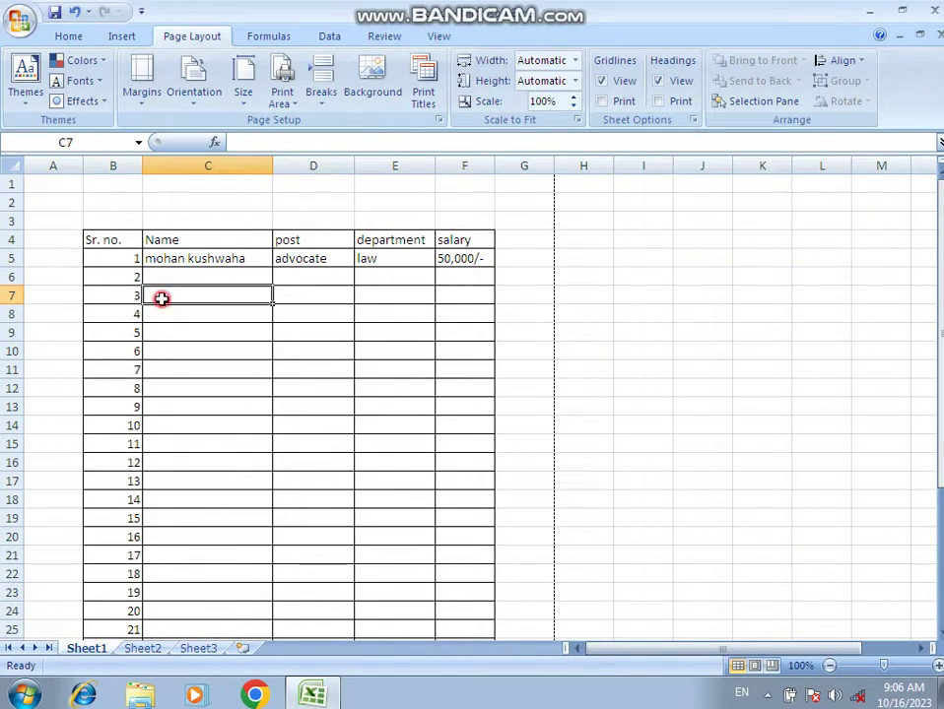
click(109, 258)
click(115, 272)
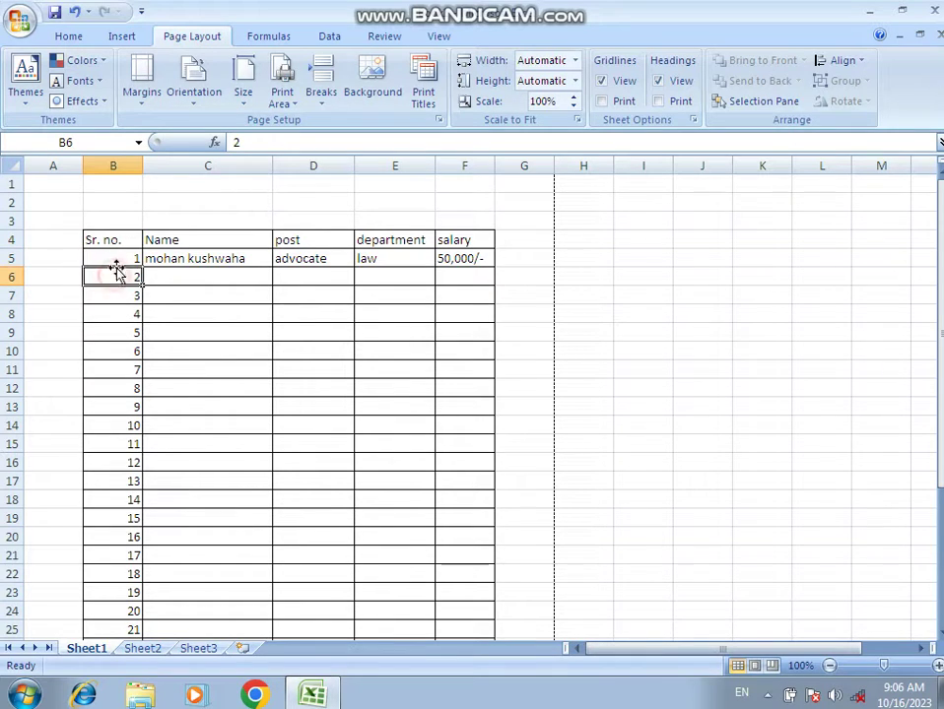
drag(117, 255, 127, 279)
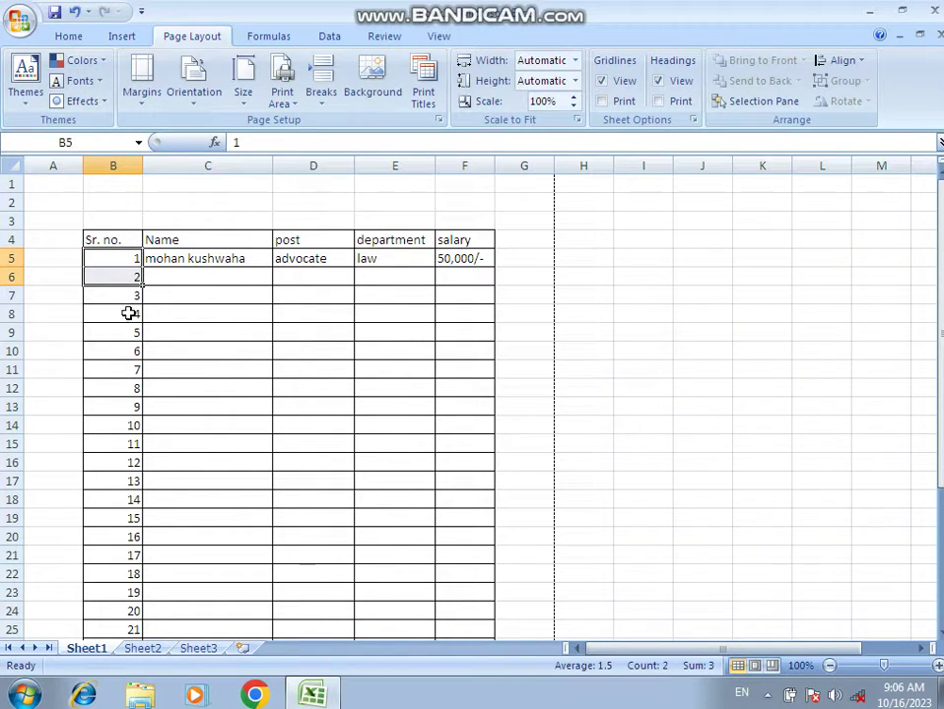
scroll(131, 325, down, 5)
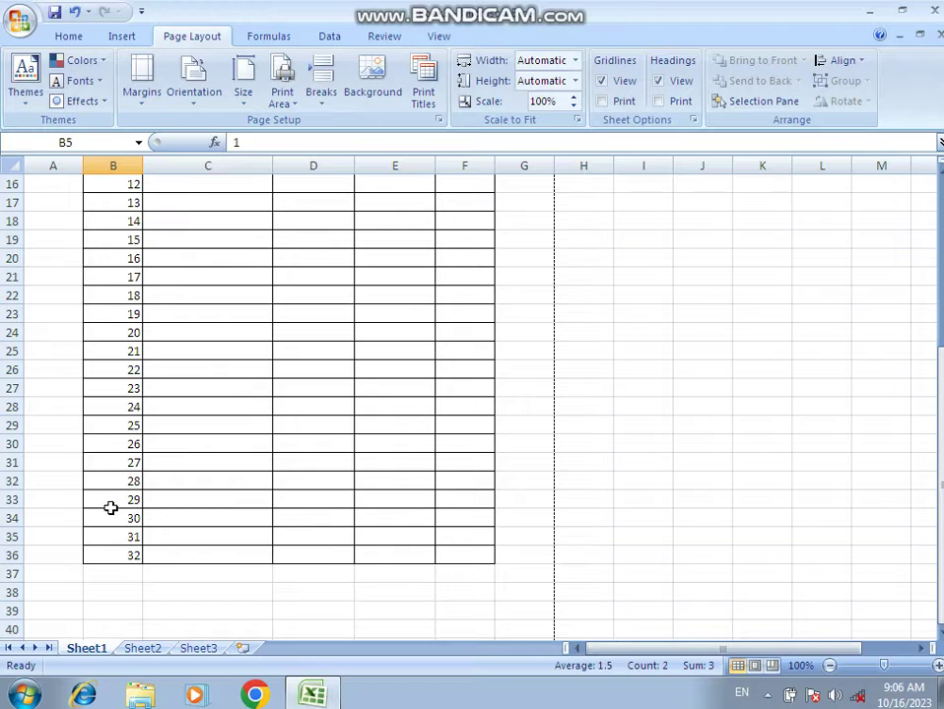
drag(110, 505, 106, 522)
click(115, 541)
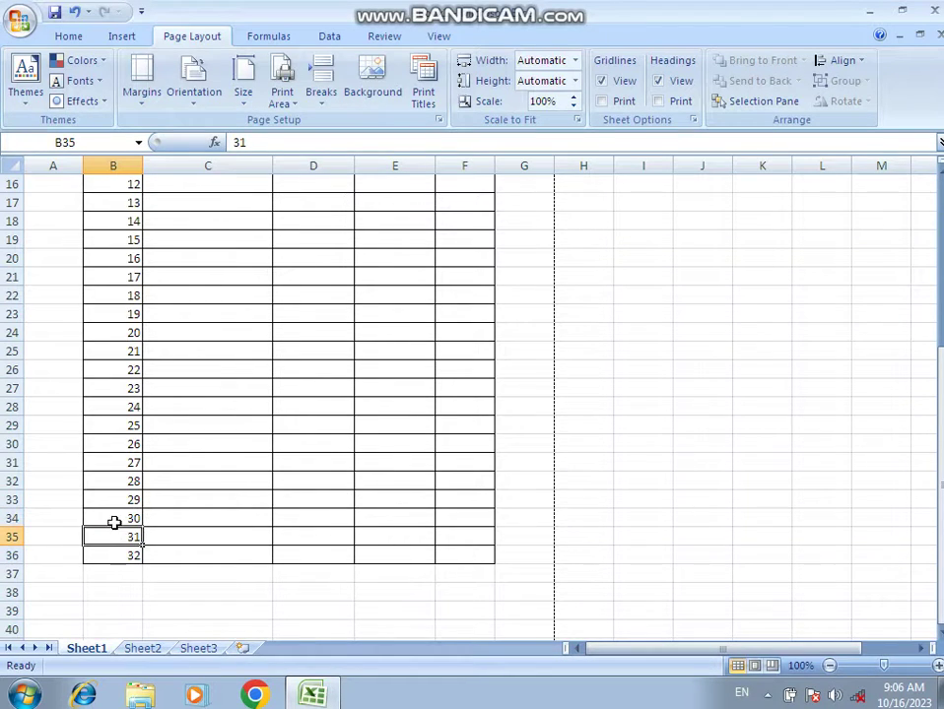
click(110, 519)
scroll(114, 493, up, 5)
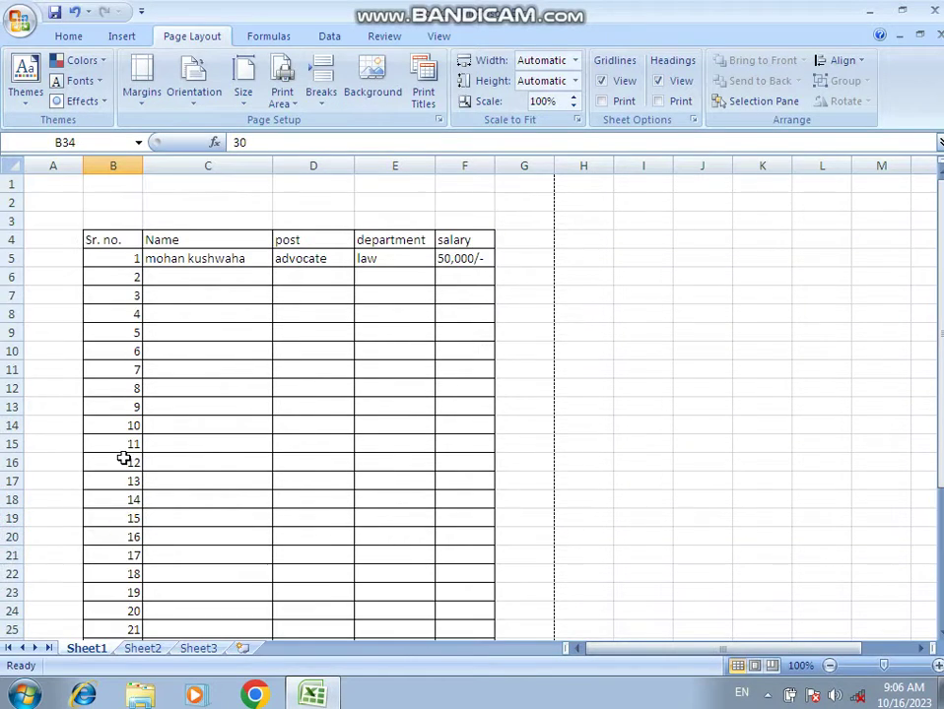
click(114, 258)
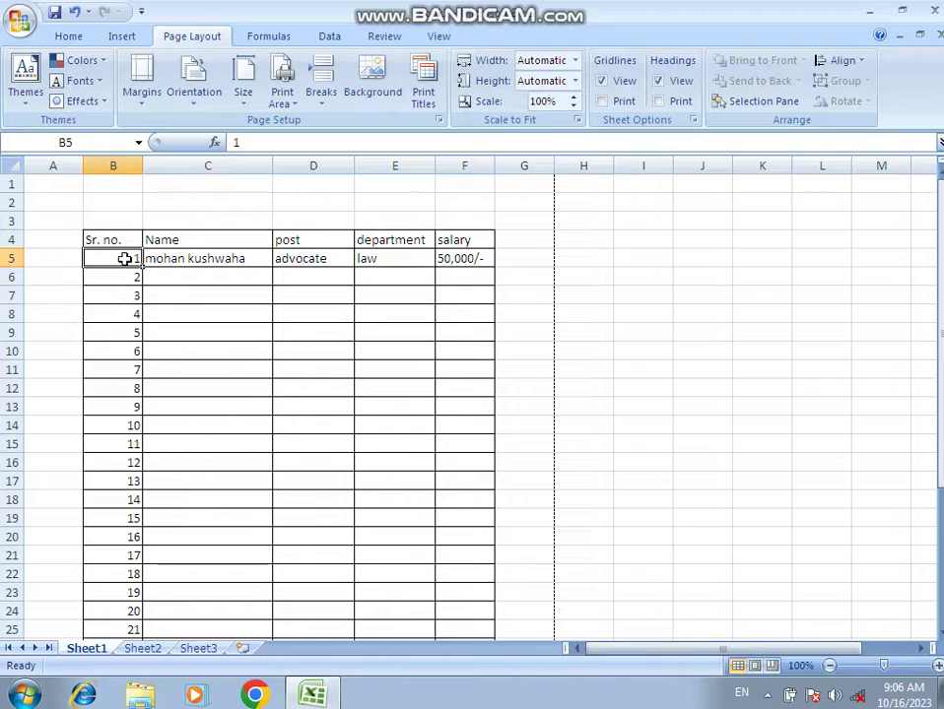
click(116, 277)
drag(115, 258, 122, 275)
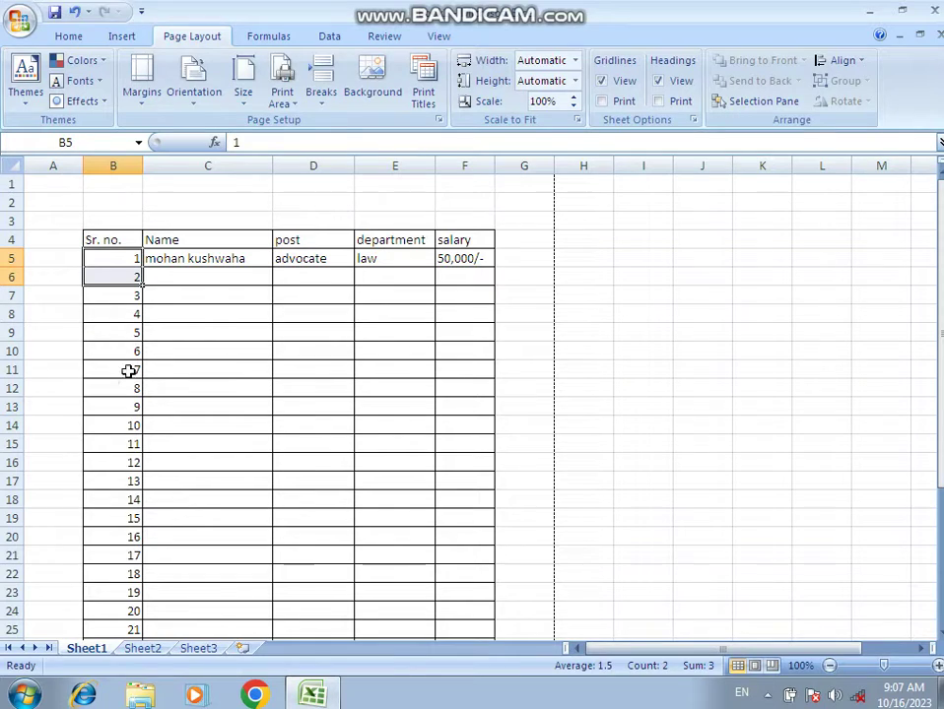
click(130, 333)
drag(117, 258, 131, 286)
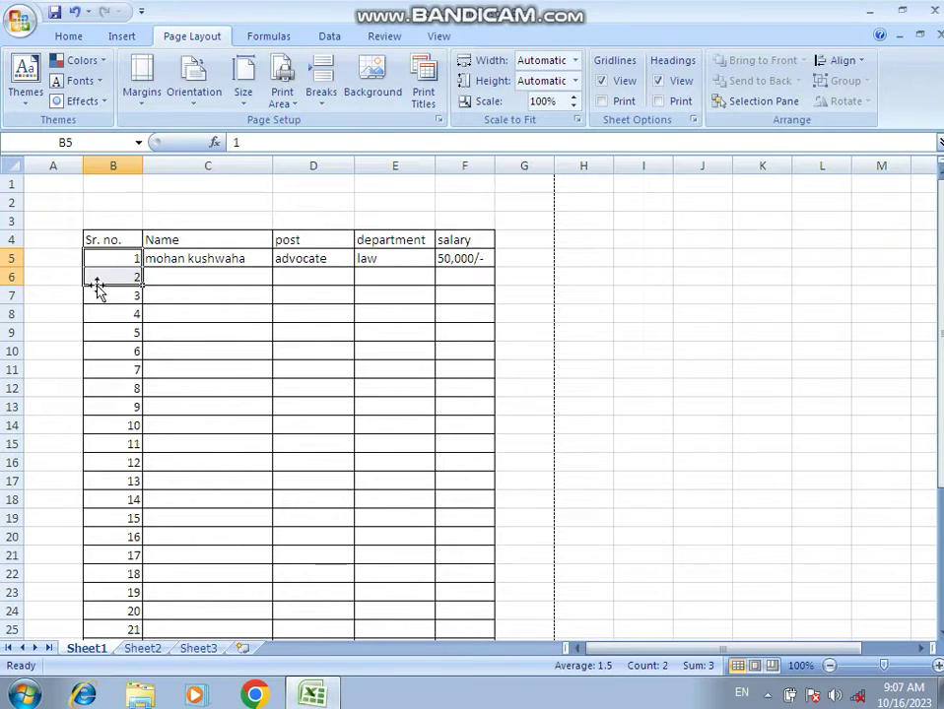
click(198, 355)
click(185, 275)
click(202, 258)
click(314, 258)
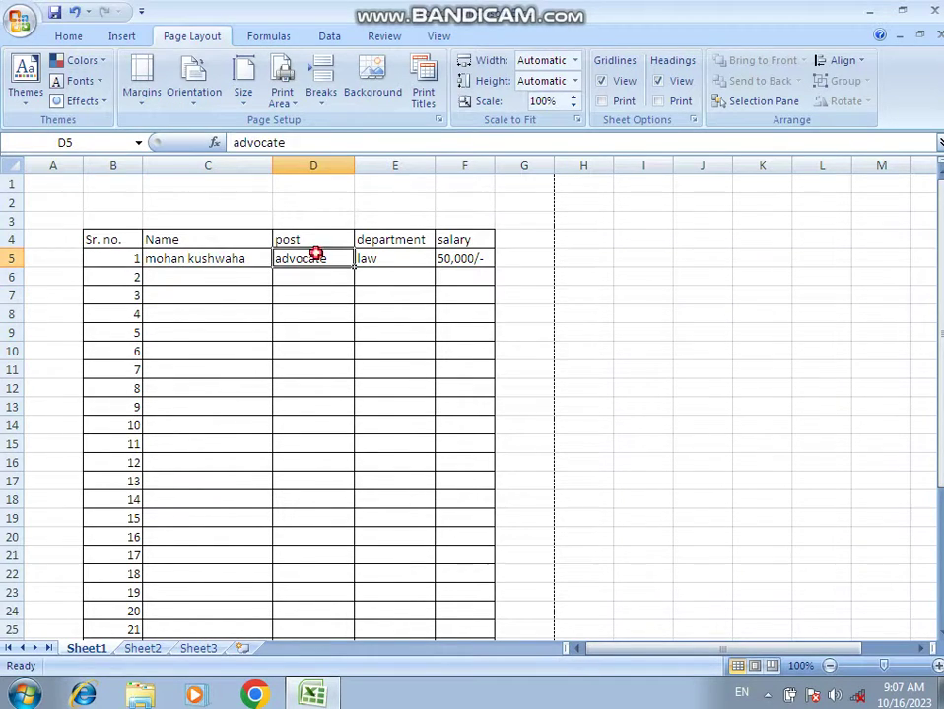
click(387, 276)
click(322, 277)
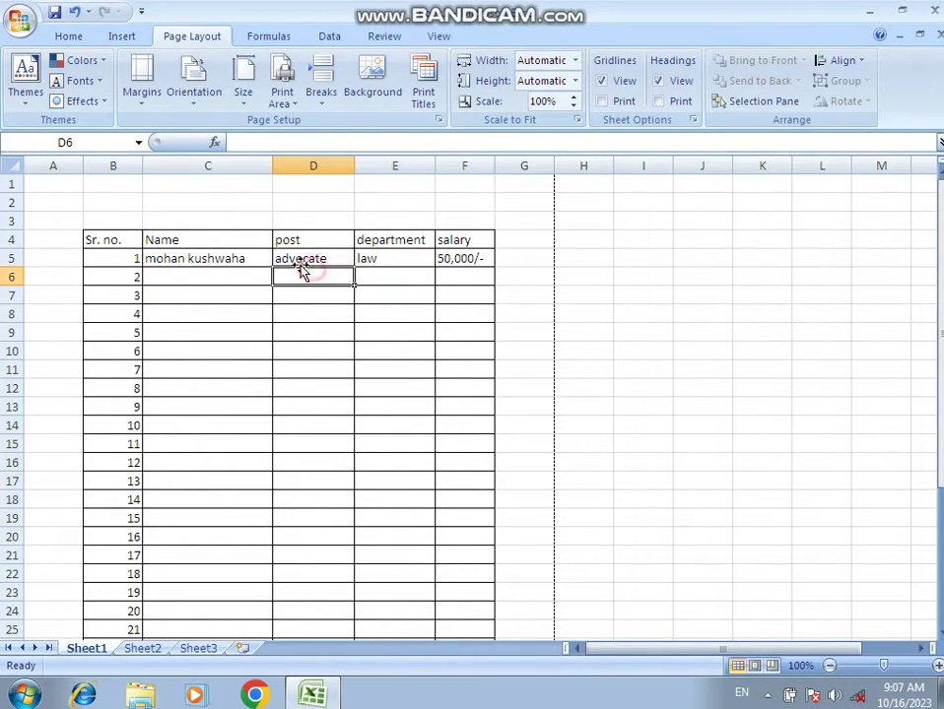
click(282, 257)
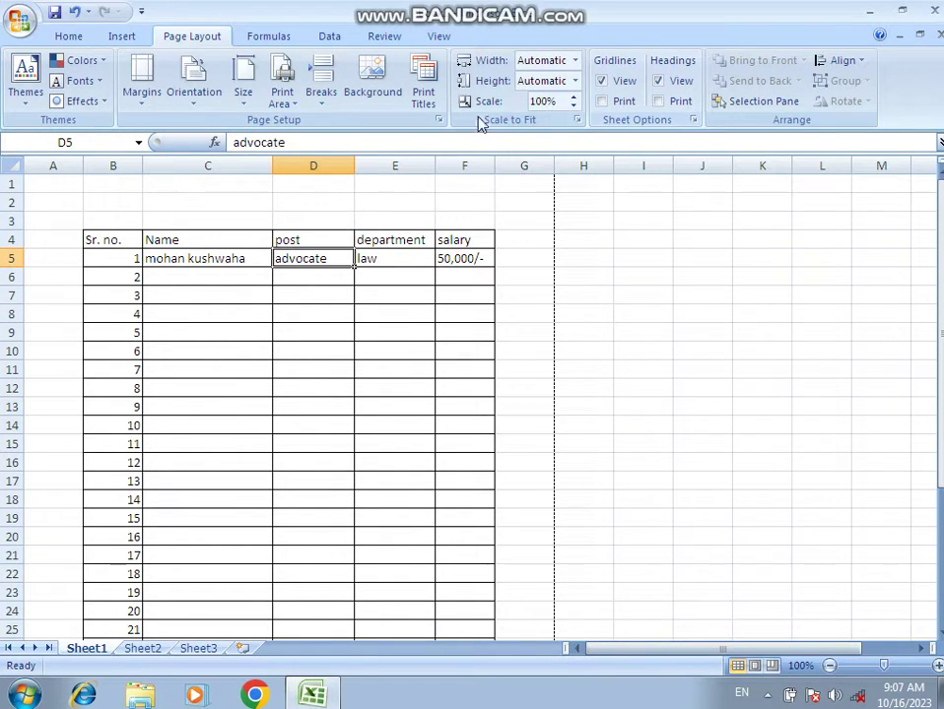
Fill the Sr. no. series down from the 1 and 2 in B5:B6, first to row 10 and again to row 23.
drag(105, 256, 143, 355)
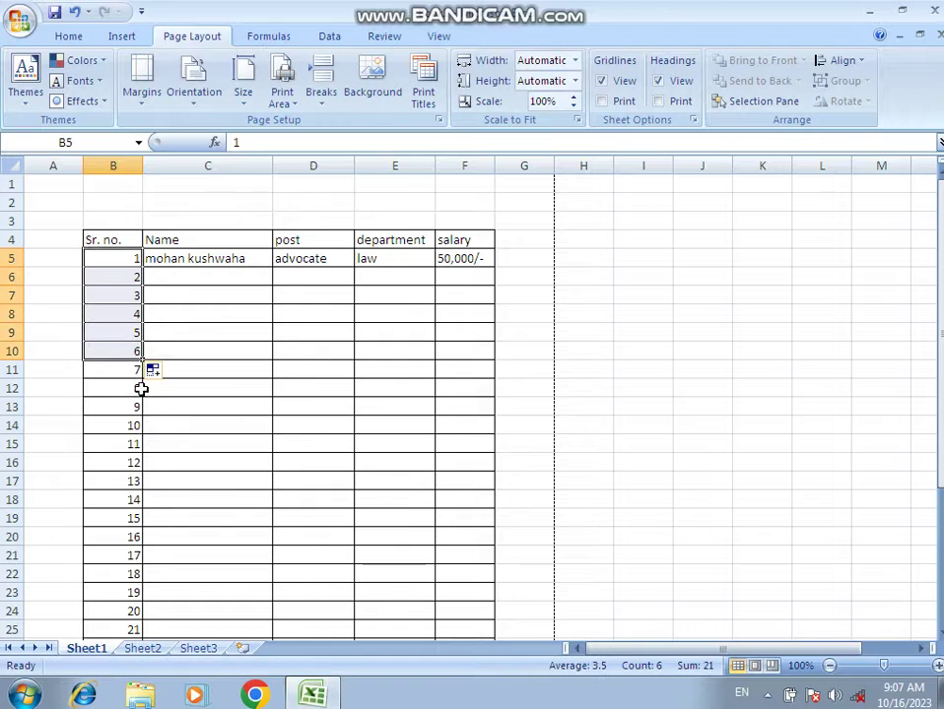
click(163, 312)
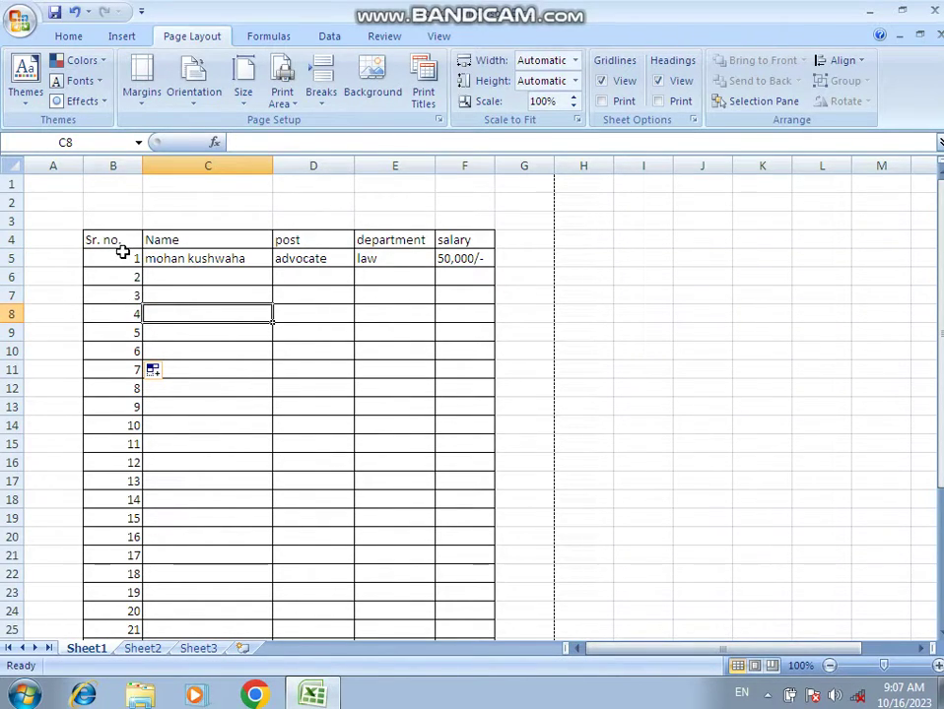
drag(124, 258, 142, 282)
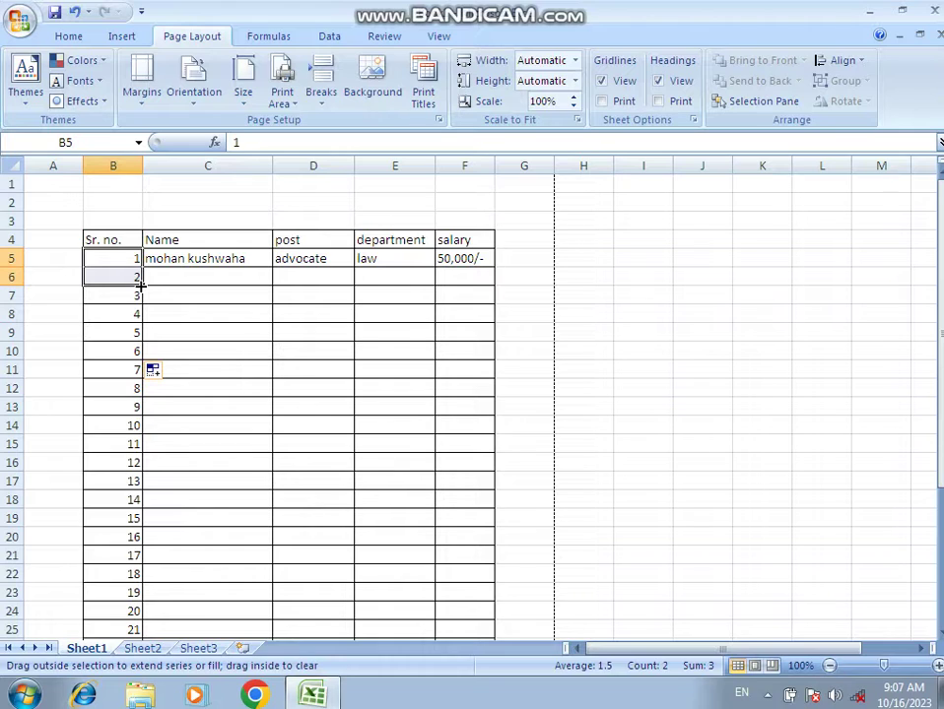
drag(140, 294, 148, 610)
Extend the Sr. no. series below the table from the 31 and 32 in B35:B36 down to 45 in row 49.
scroll(128, 424, down, 8)
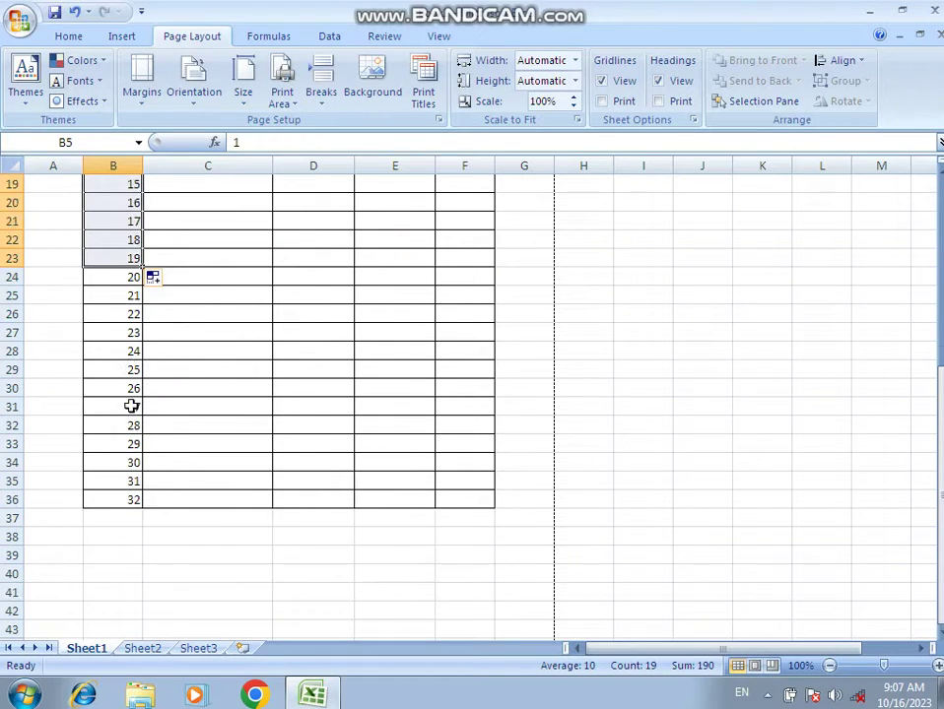
click(107, 369)
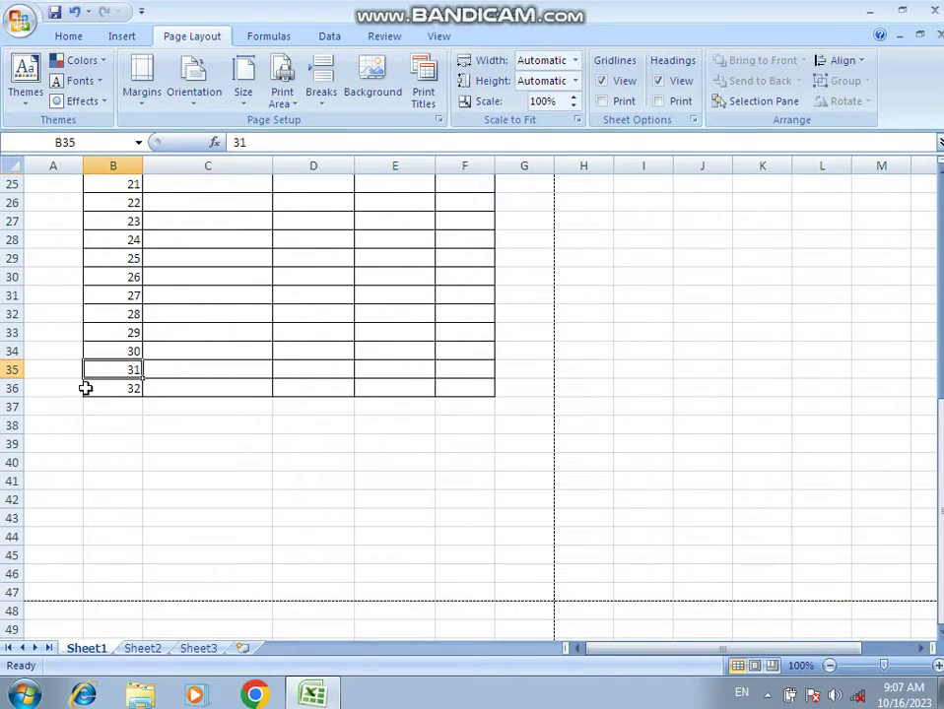
click(95, 389)
drag(94, 367, 131, 392)
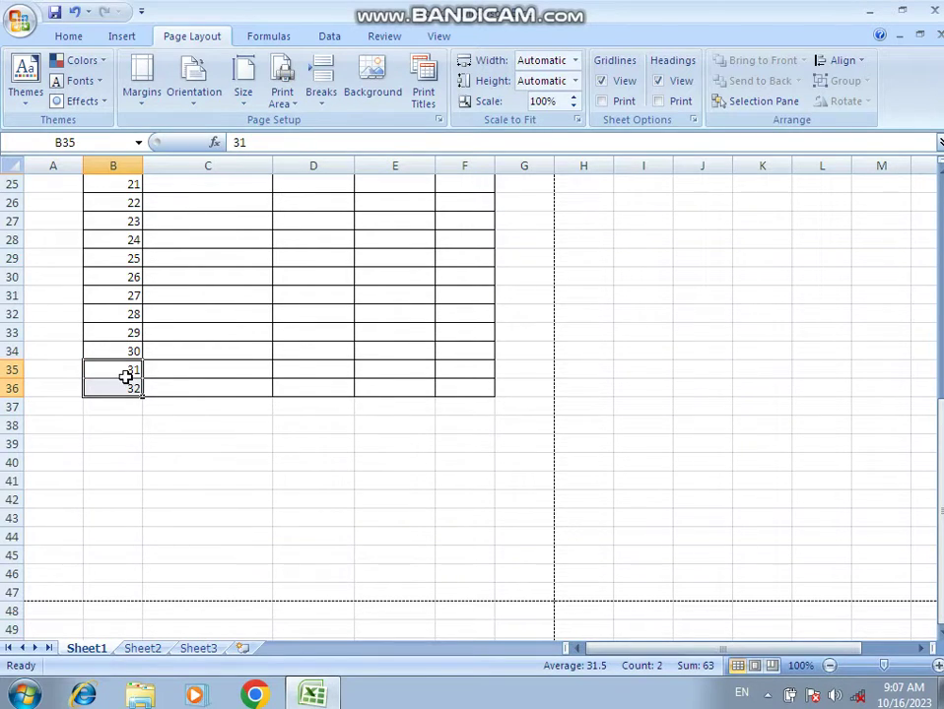
click(121, 375)
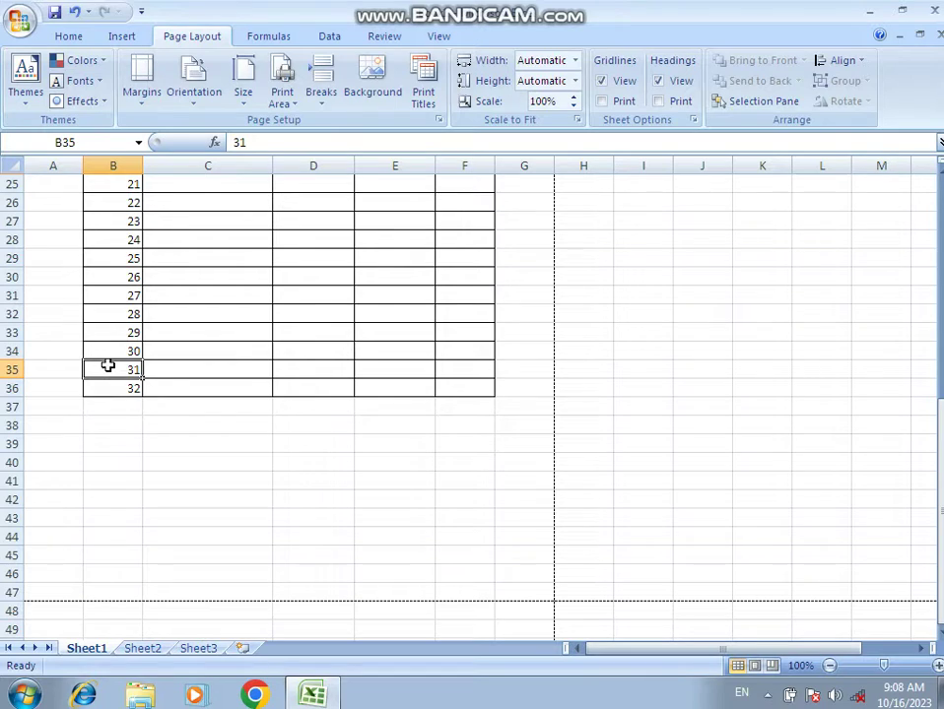
drag(109, 365, 133, 385)
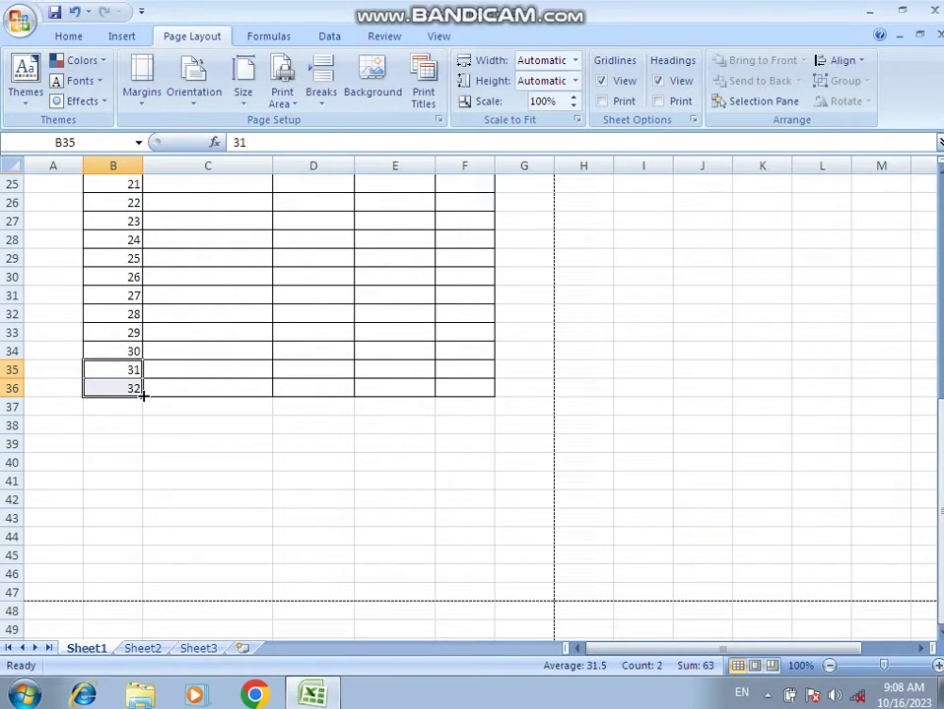
drag(143, 395, 146, 632)
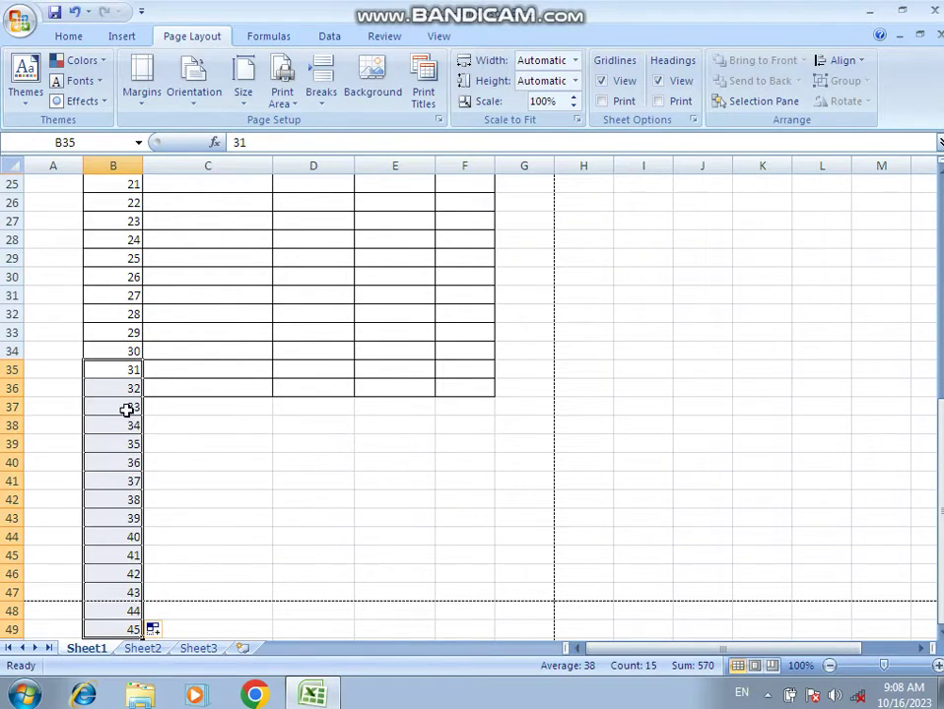
scroll(127, 394, down, 2)
click(202, 309)
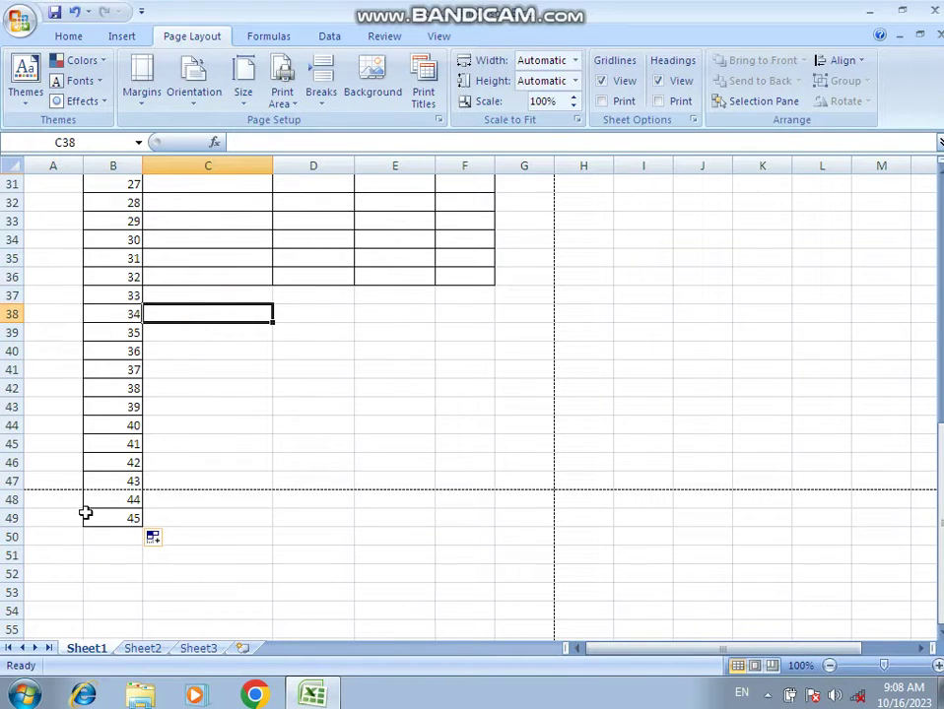
Examine the Sr. no. series in the extension B37:B49 and in the table's first rows.
drag(116, 297, 133, 512)
click(138, 519)
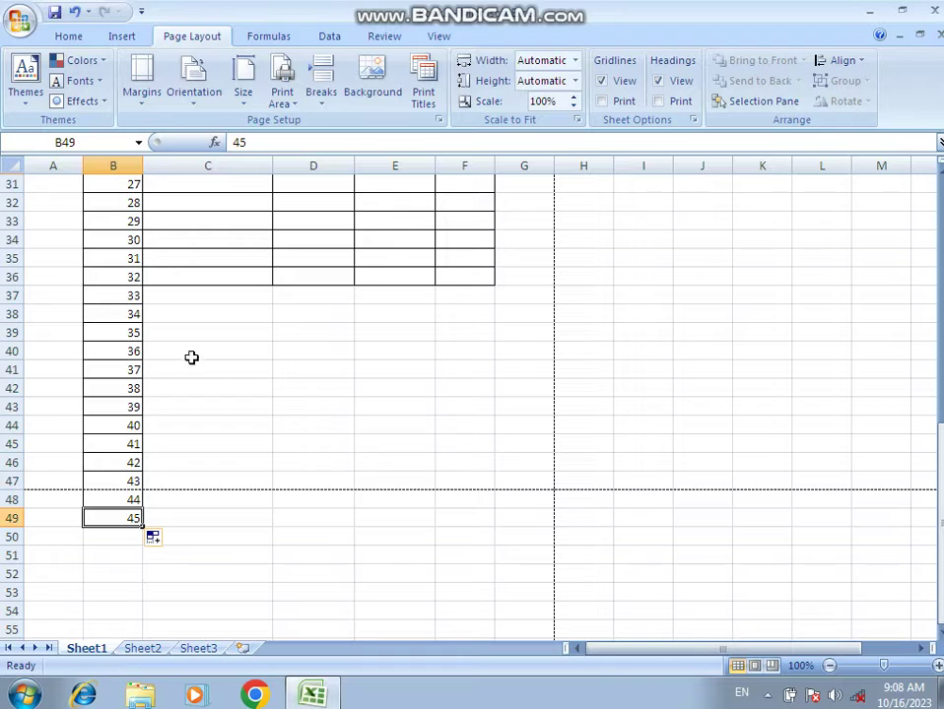
drag(109, 293, 133, 519)
scroll(240, 367, up, 10)
click(120, 315)
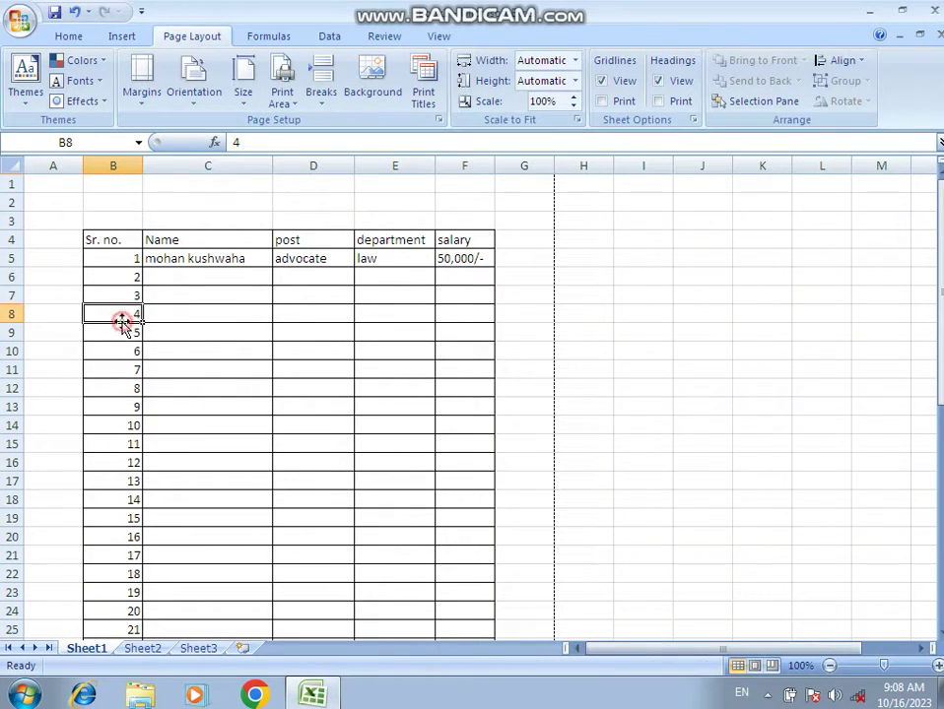
click(120, 293)
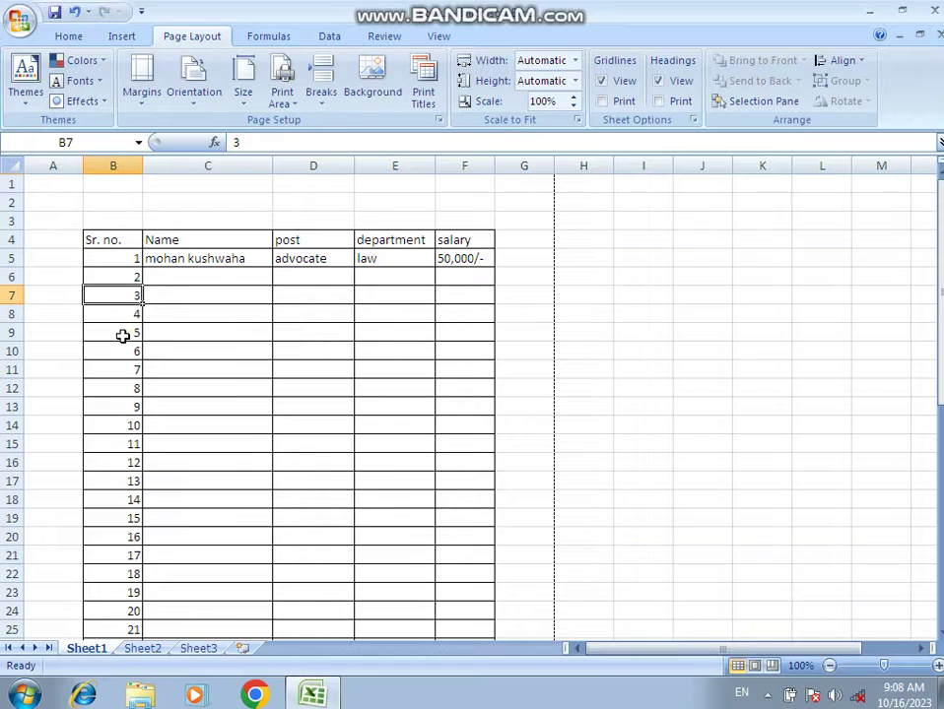
click(123, 332)
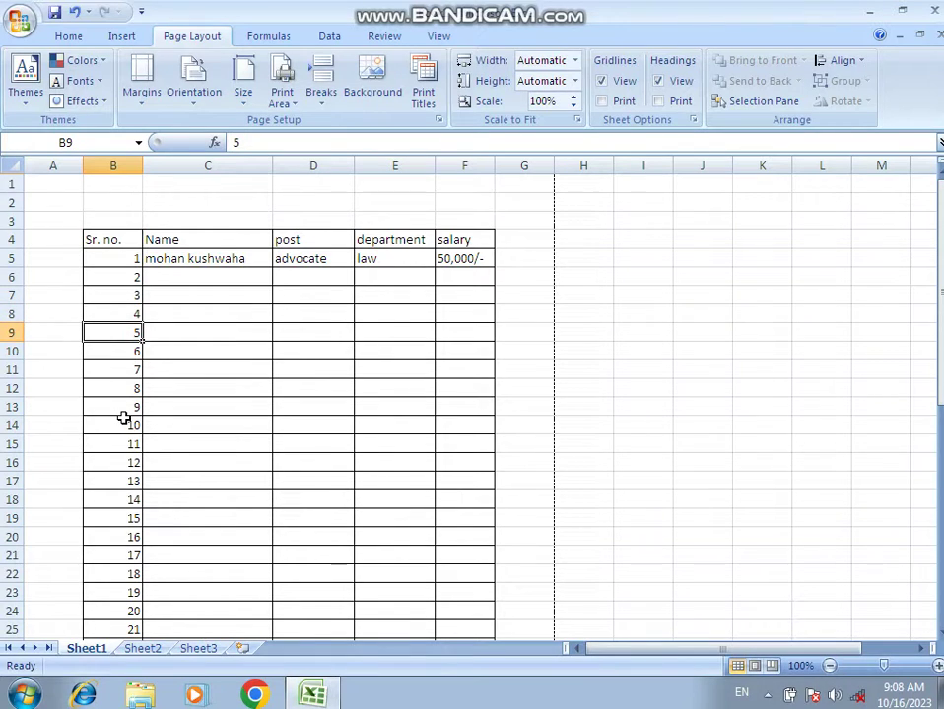
Fill the first employee's name, post, department and salary in C5:F5 down to row 45.
click(183, 258)
click(249, 296)
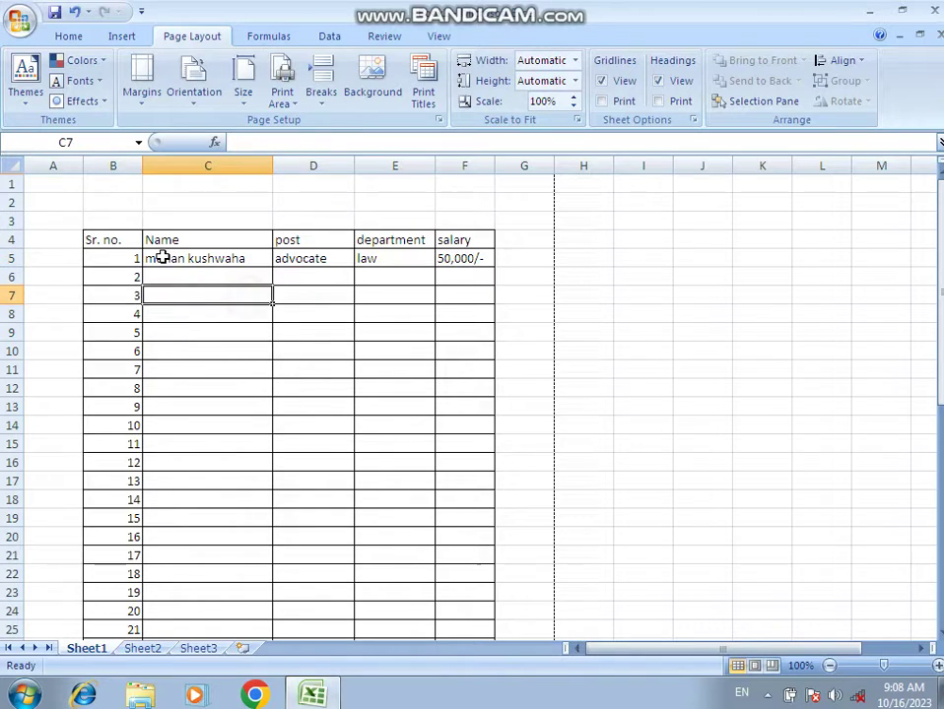
drag(162, 254, 487, 261)
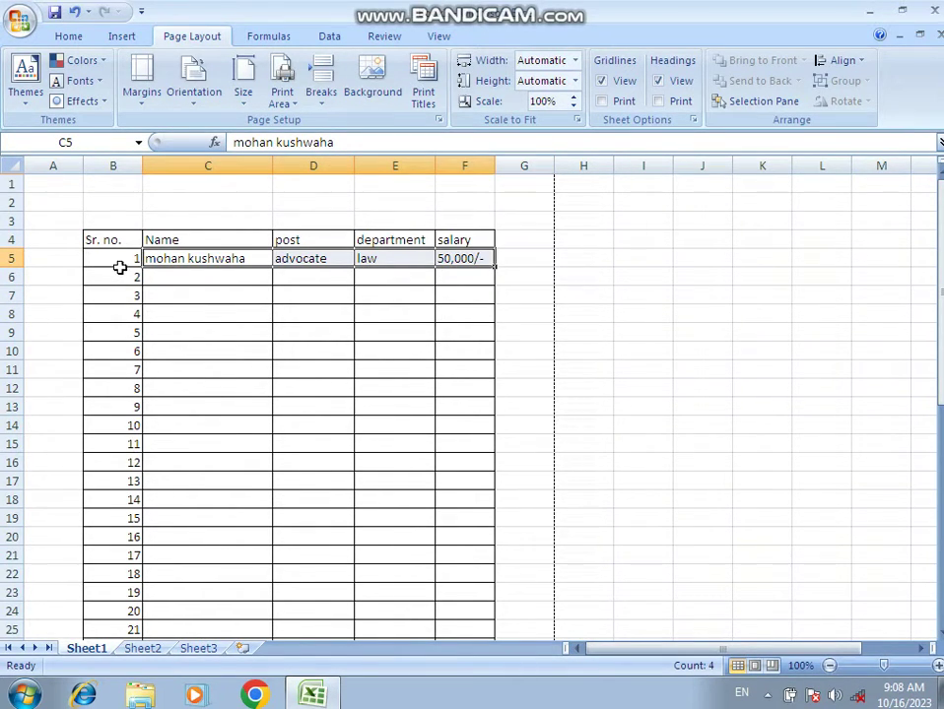
click(184, 283)
drag(168, 259, 453, 258)
click(196, 331)
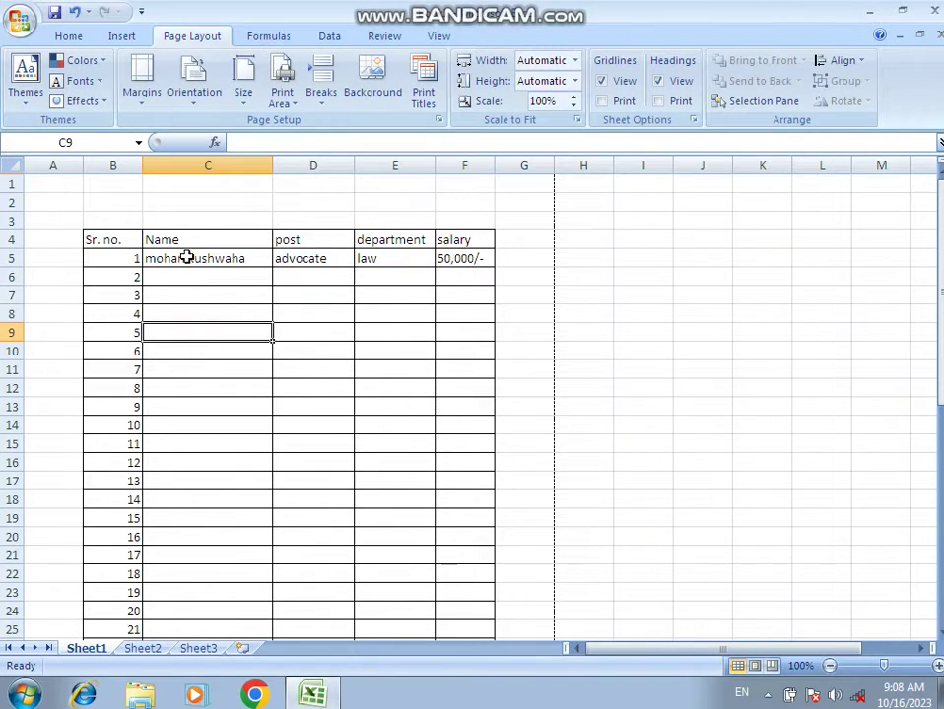
drag(190, 258, 471, 666)
scroll(296, 300, up, 7)
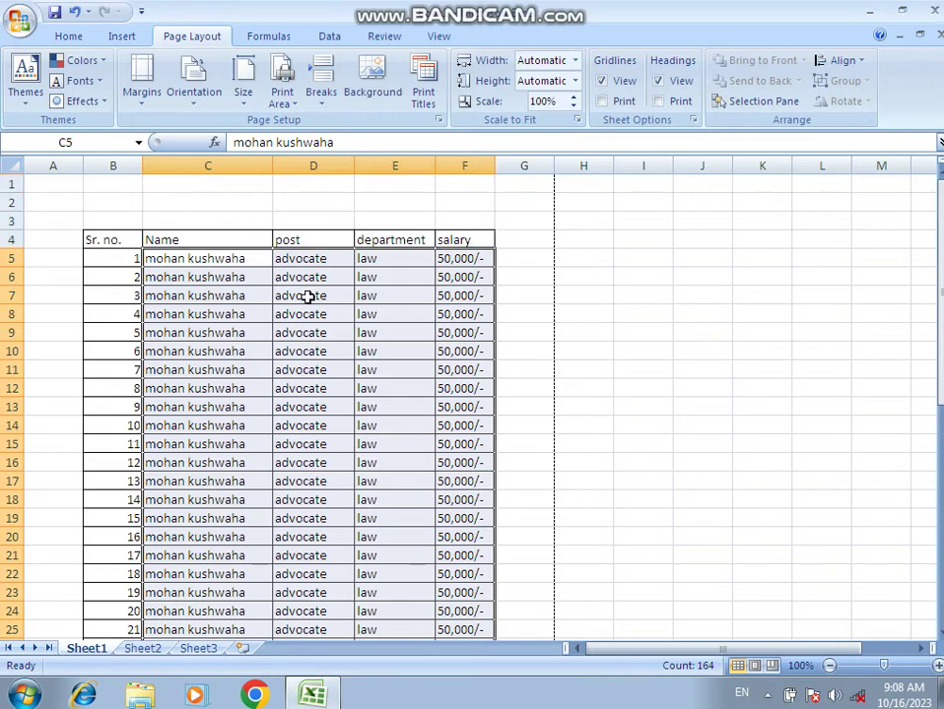
Examine the filled Name, post, department and salary columns, comparing the copied rows with the original record in row 5.
click(225, 385)
scroll(228, 375, down, 9)
scroll(229, 379, up, 9)
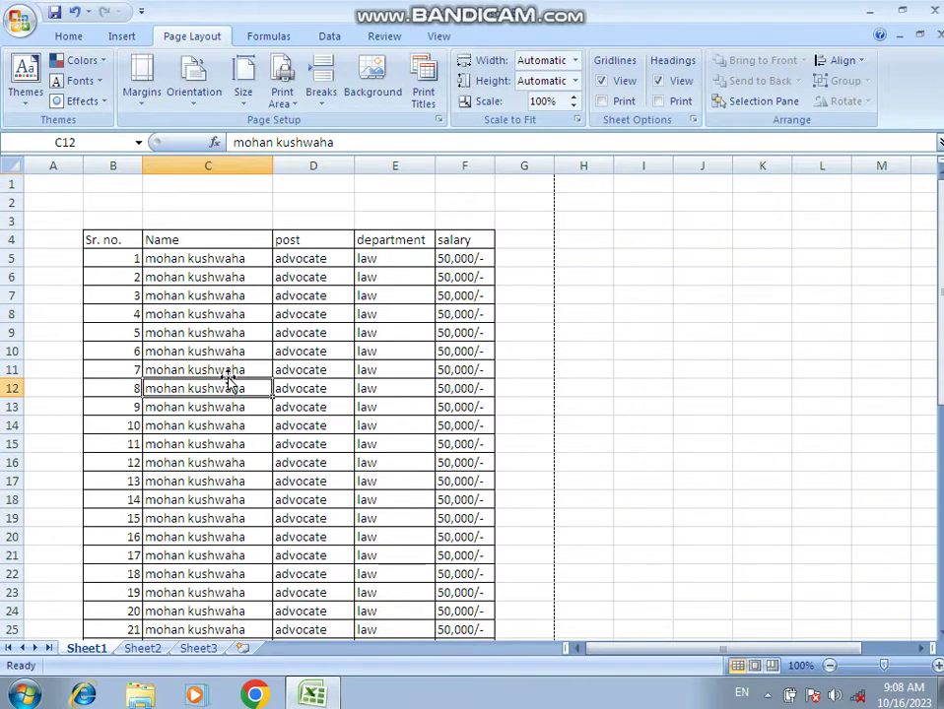
click(282, 279)
click(228, 259)
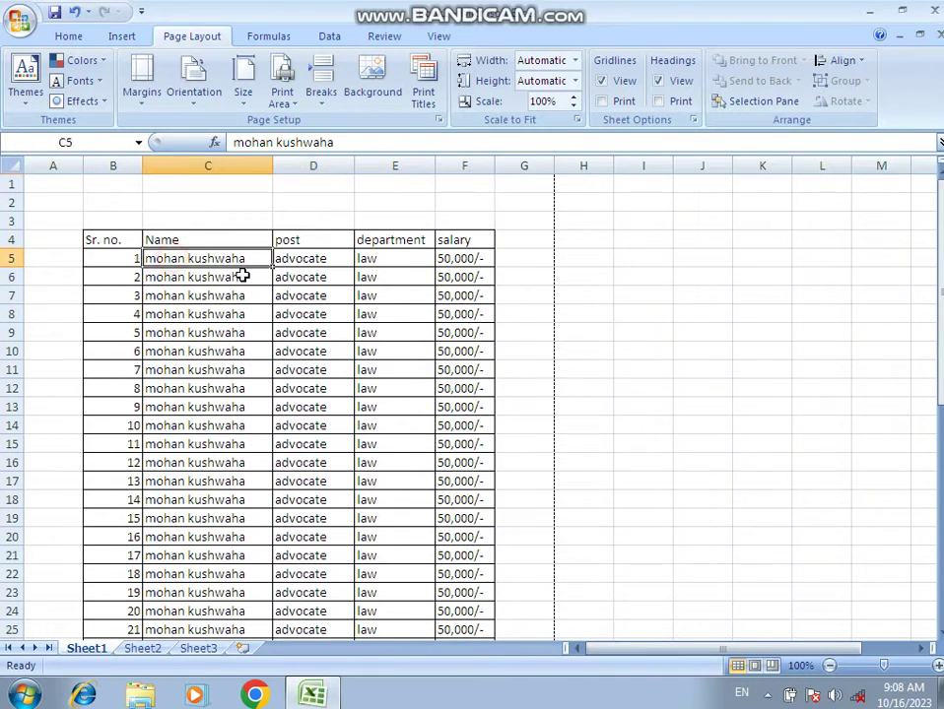
click(312, 294)
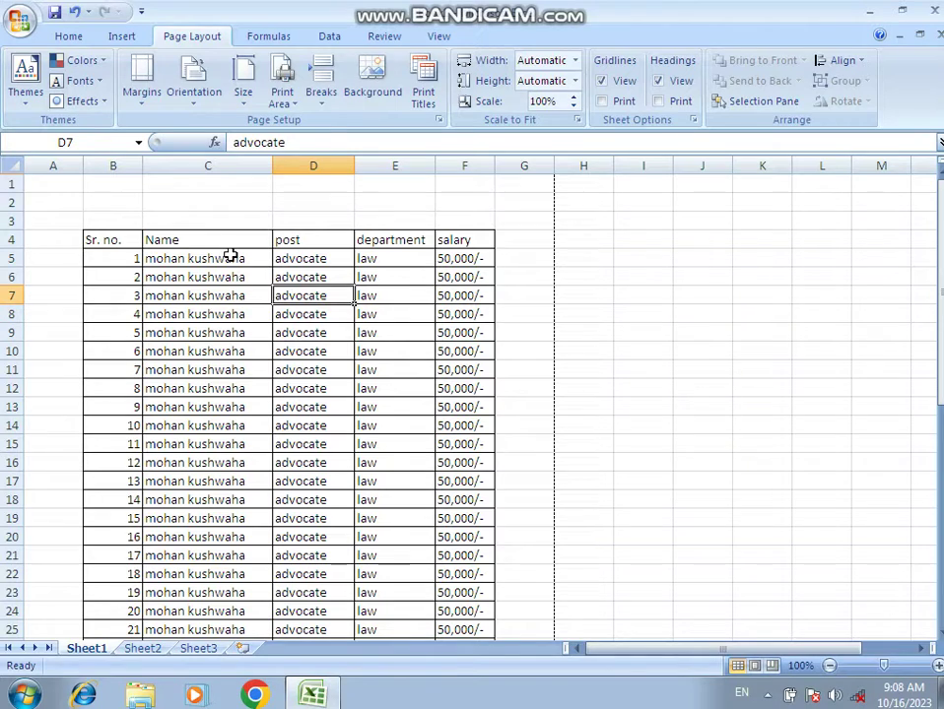
drag(229, 257, 471, 262)
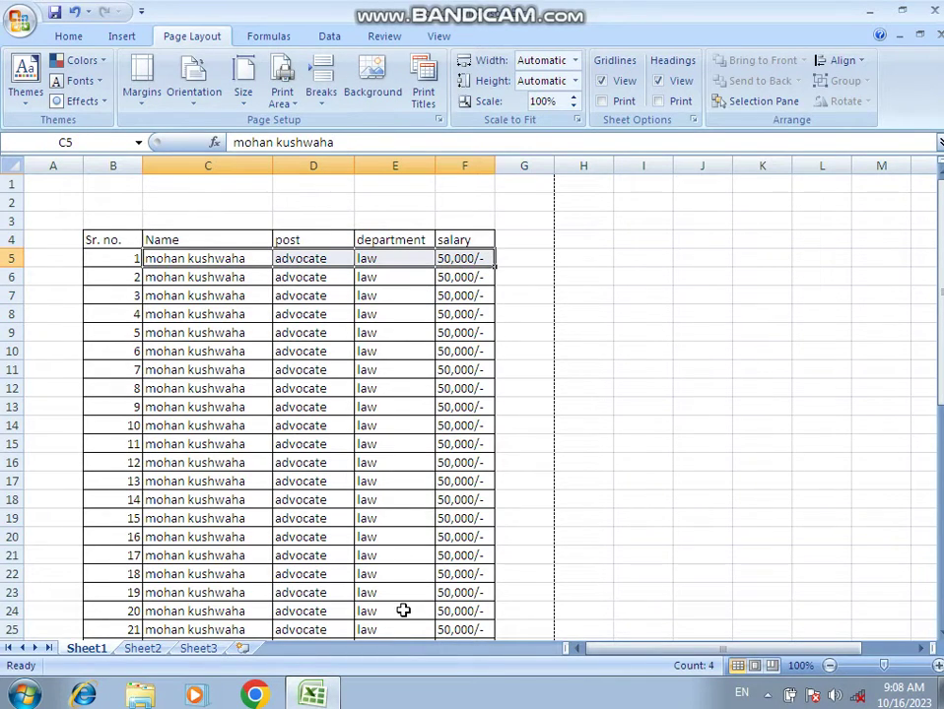
click(327, 406)
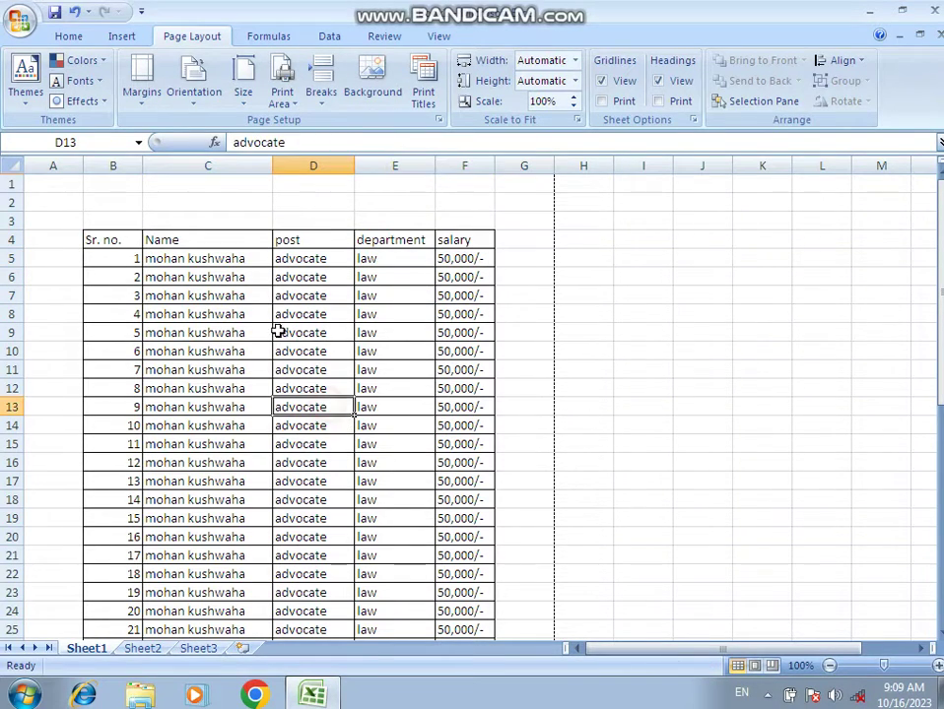
click(193, 276)
click(111, 245)
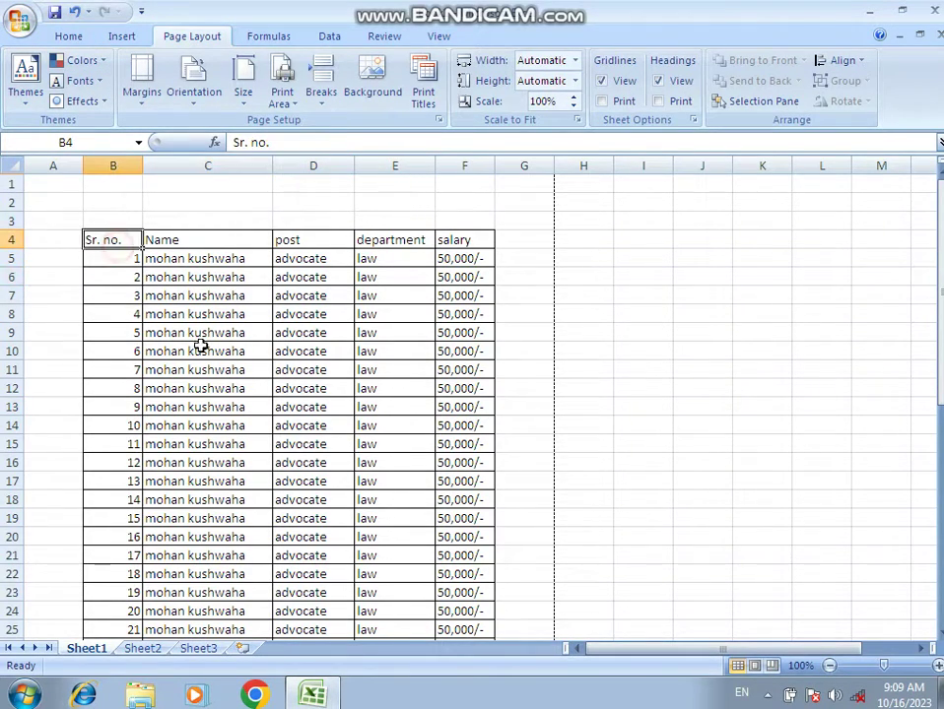
click(197, 351)
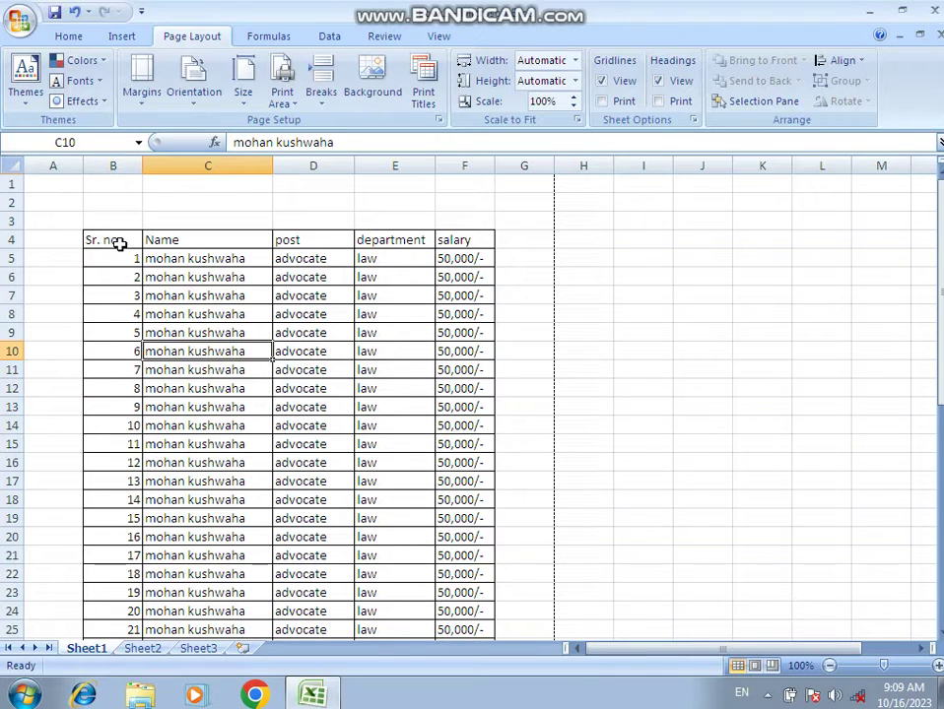
click(256, 388)
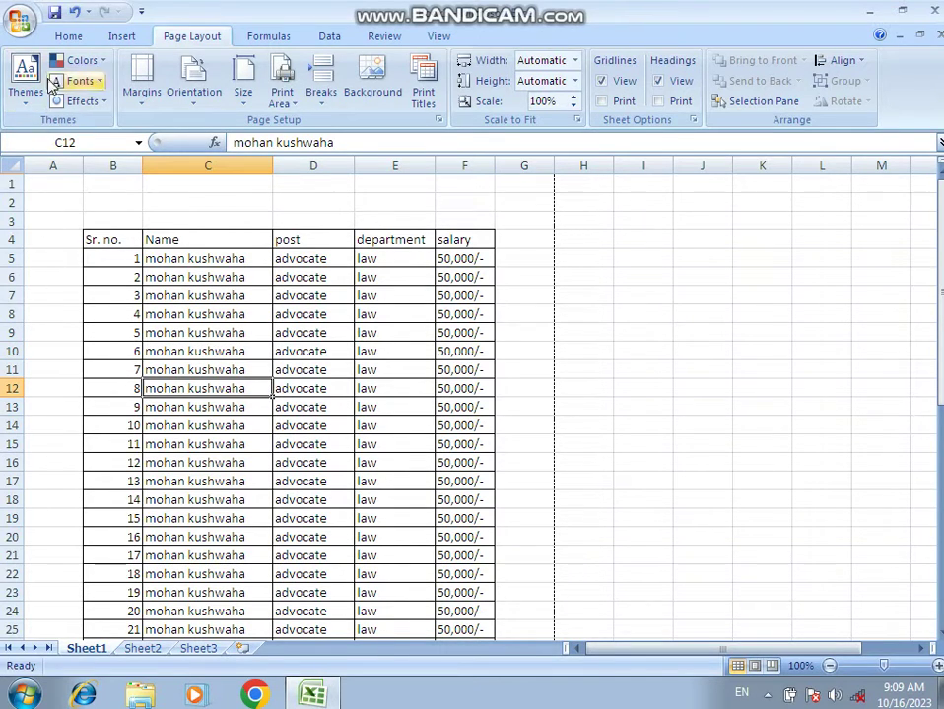
Check the whole employee table in Print Preview twice, returning to the sheet each time.
click(9, 24)
mouse_move(59, 237)
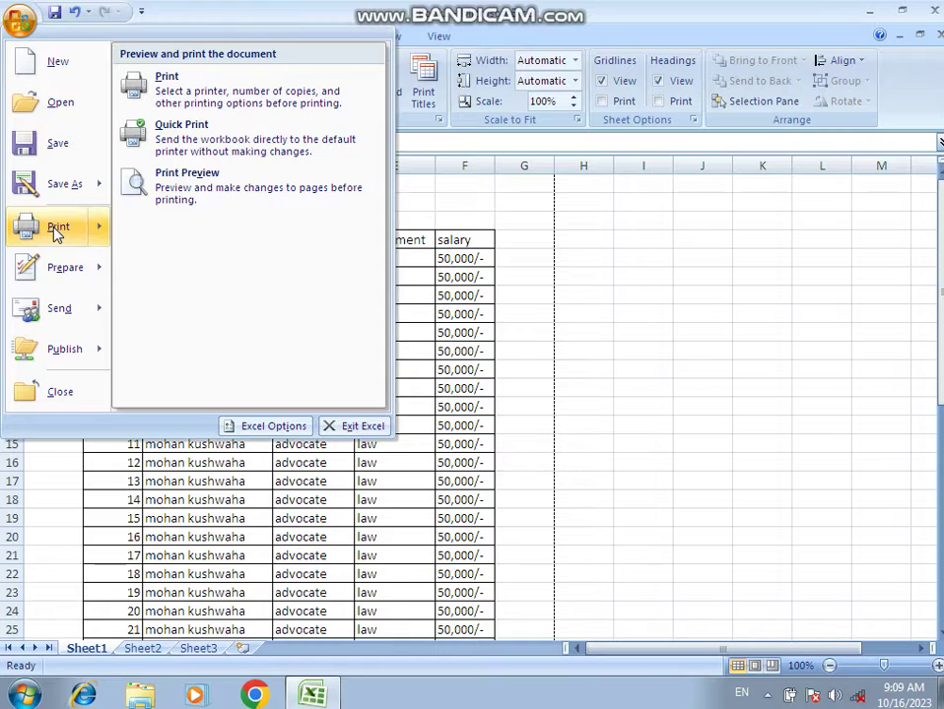
click(170, 197)
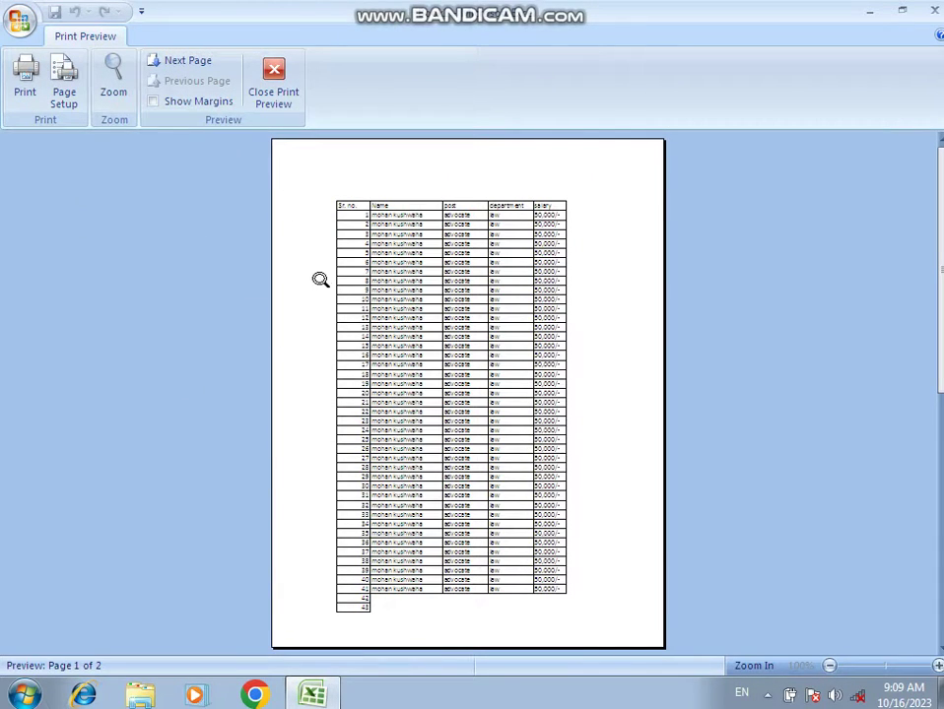
click(276, 91)
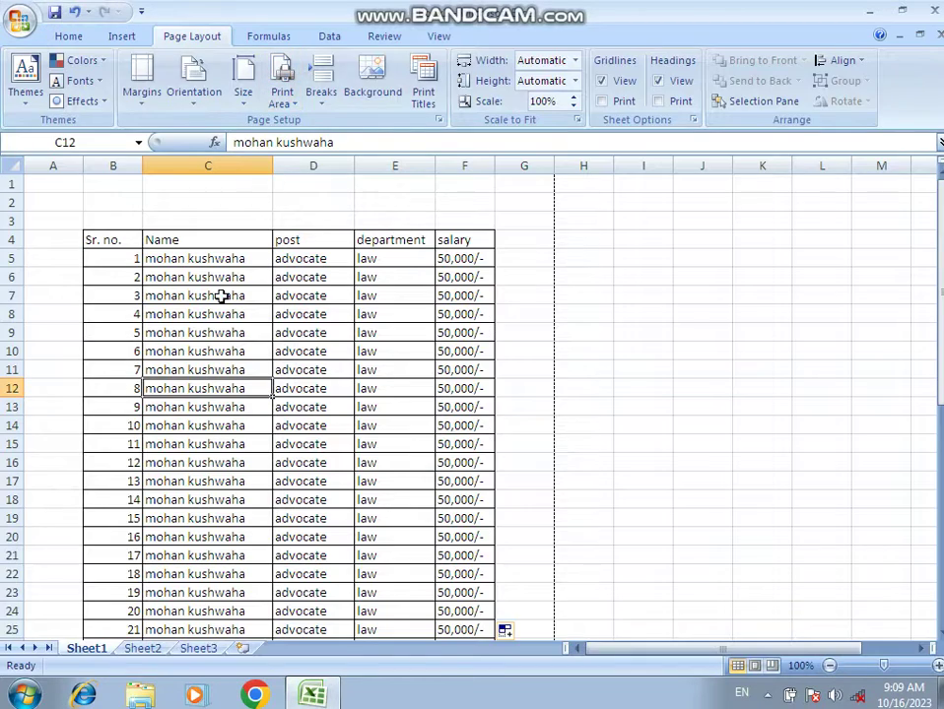
click(17, 28)
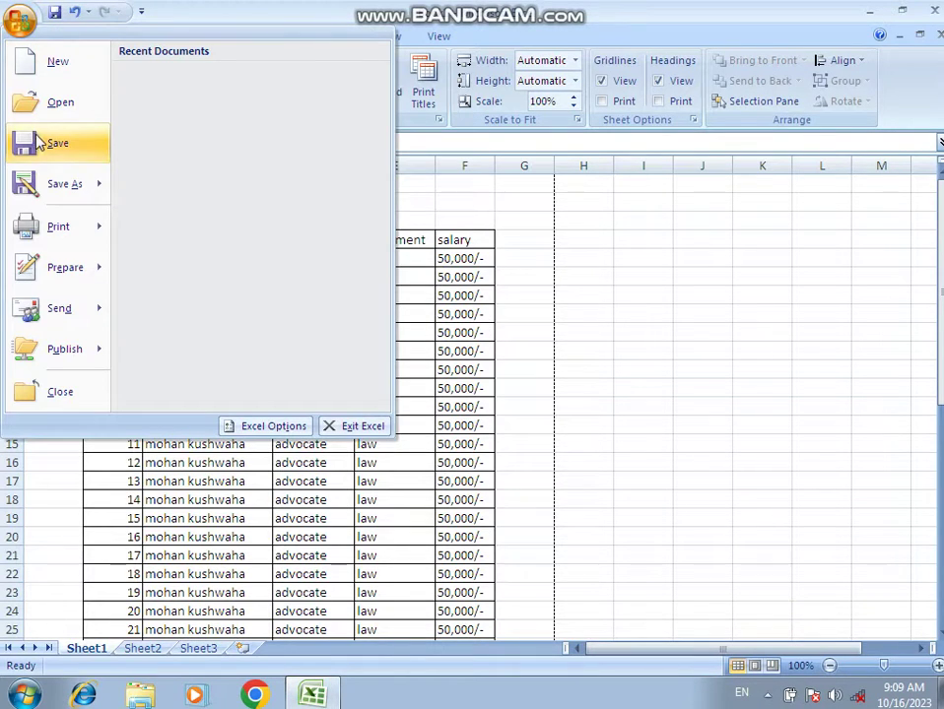
mouse_move(39, 184)
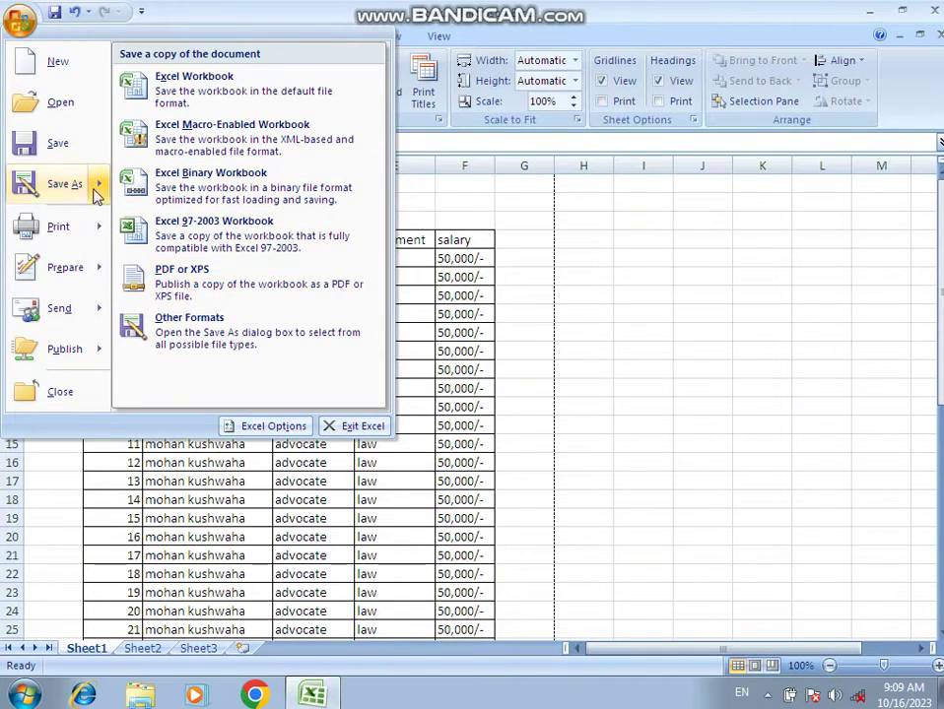
mouse_move(76, 237)
click(223, 197)
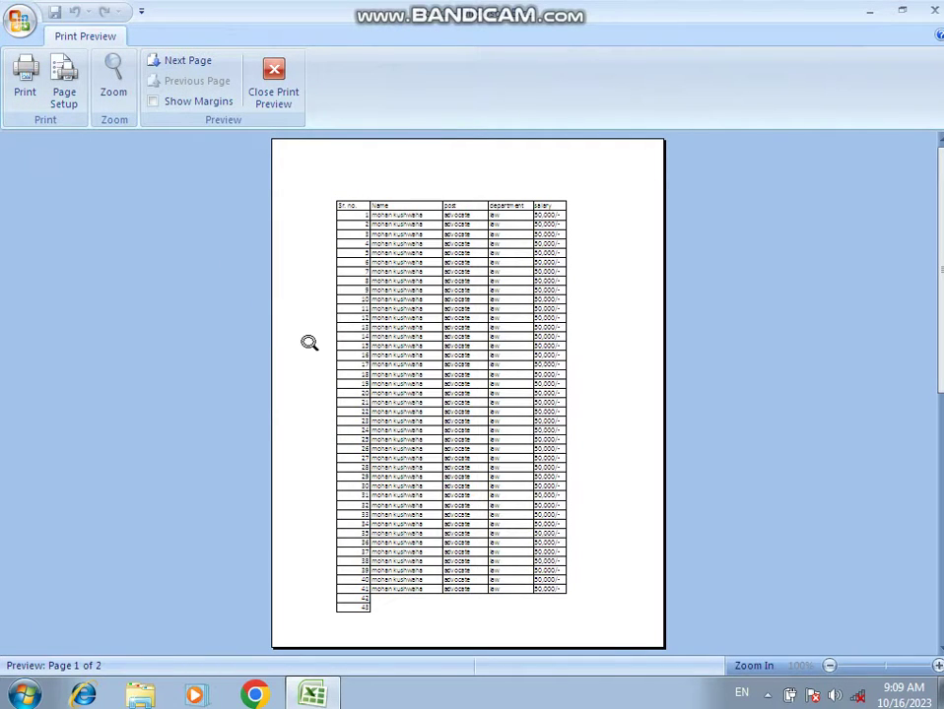
click(271, 106)
scroll(237, 300, down, 3)
scroll(237, 300, up, 3)
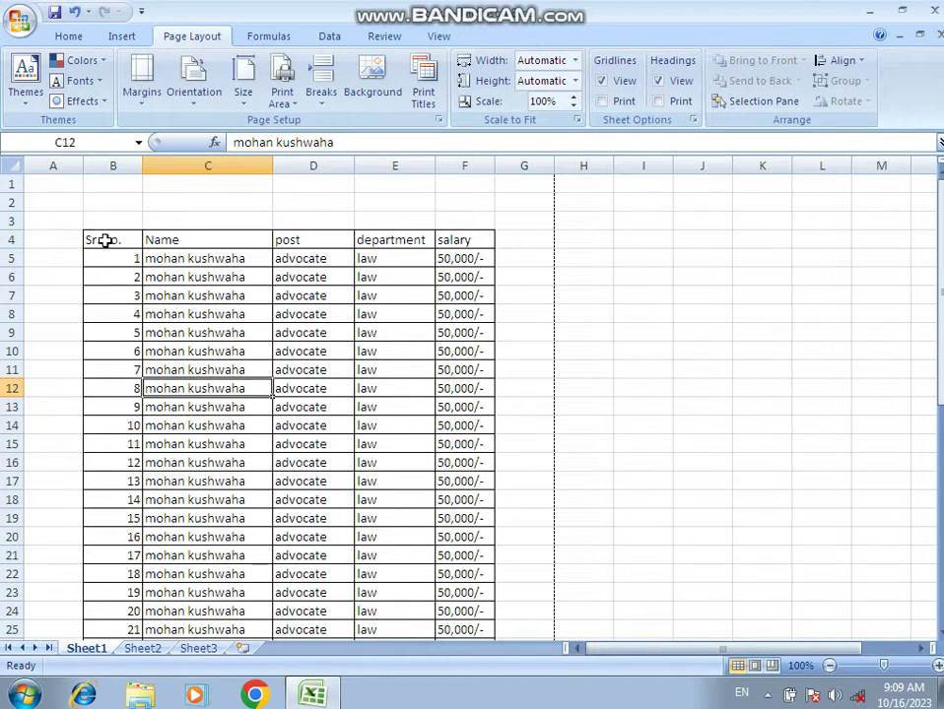
Set B4:F14, the header row and the first ten employee records, as the print area.
drag(105, 241, 466, 422)
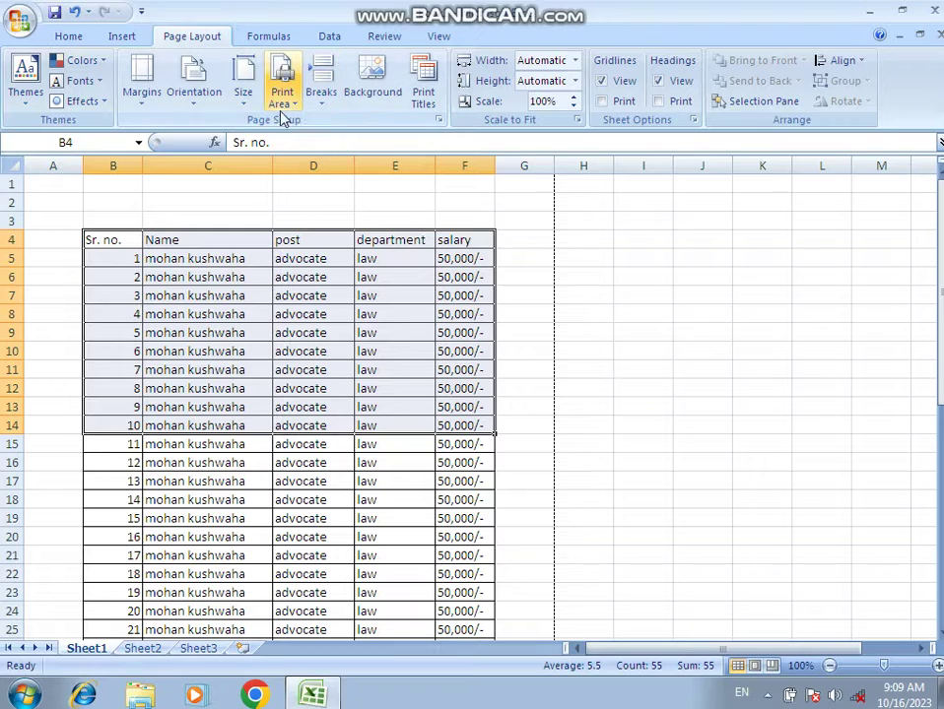
click(68, 36)
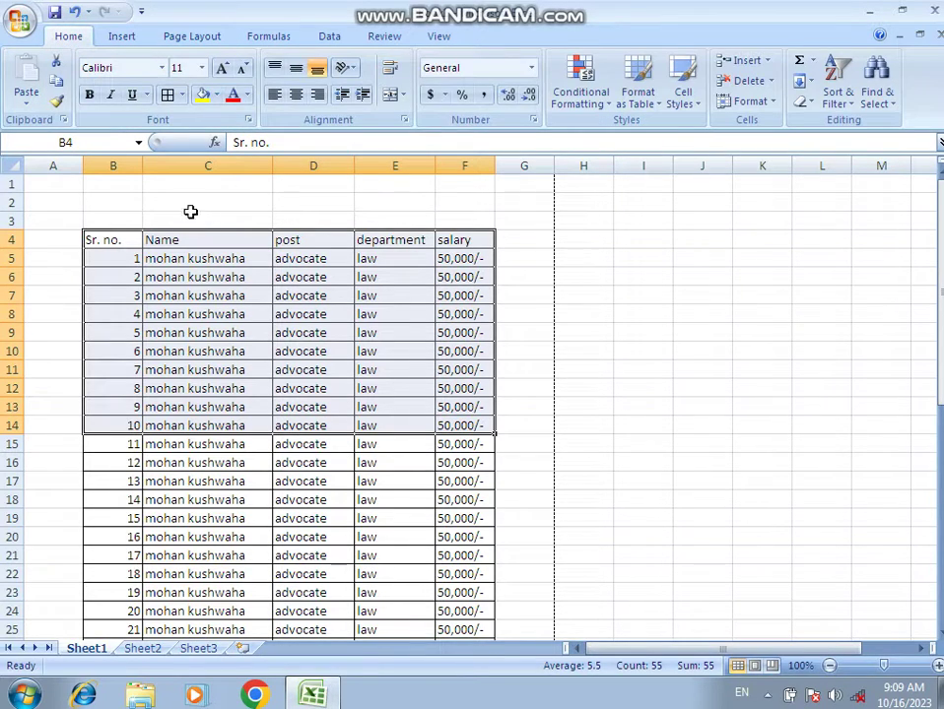
click(194, 37)
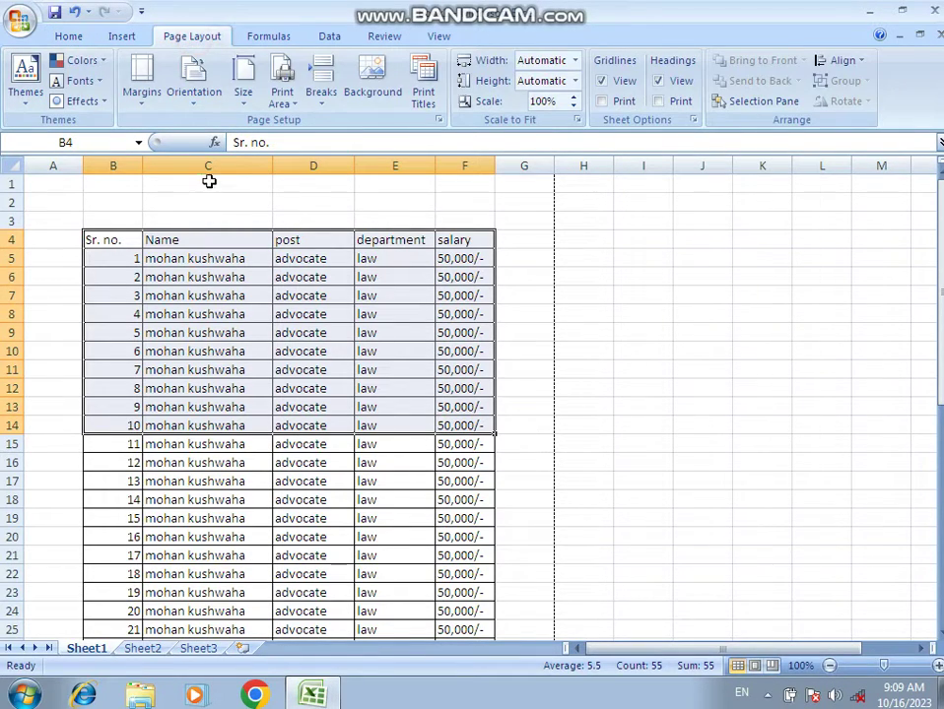
click(292, 113)
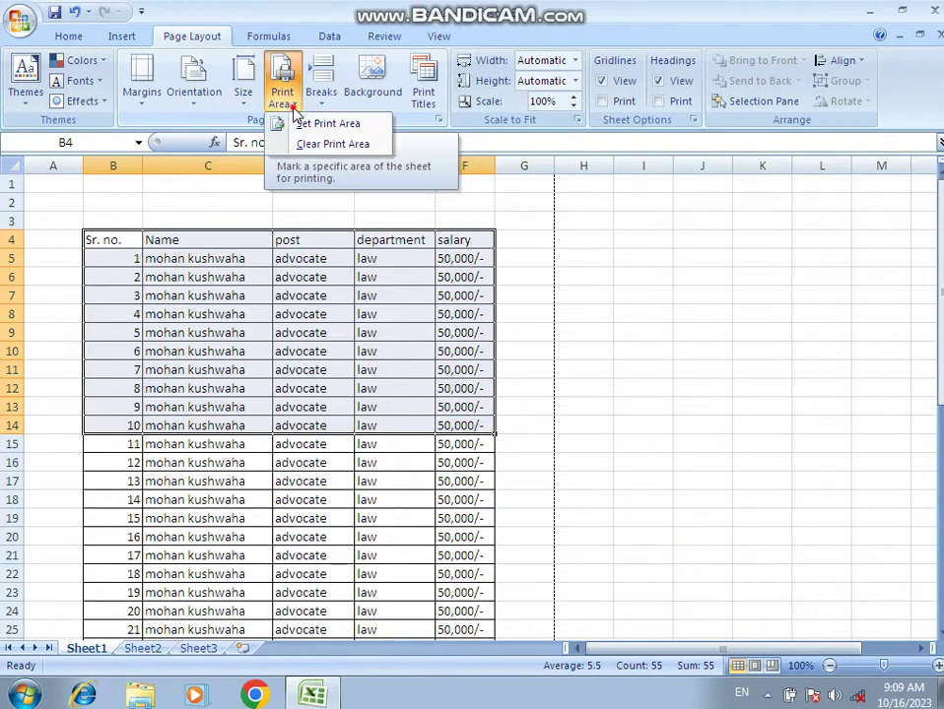
click(354, 131)
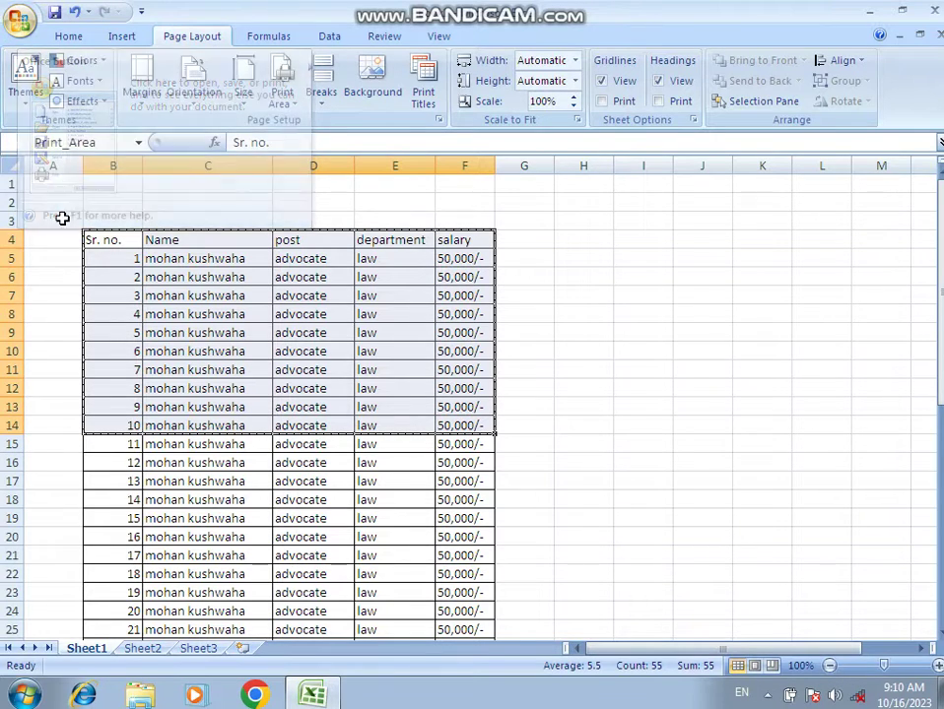
Check the print area in Print Preview and view the available printers in the Print dialog, closing it without printing.
click(19, 20)
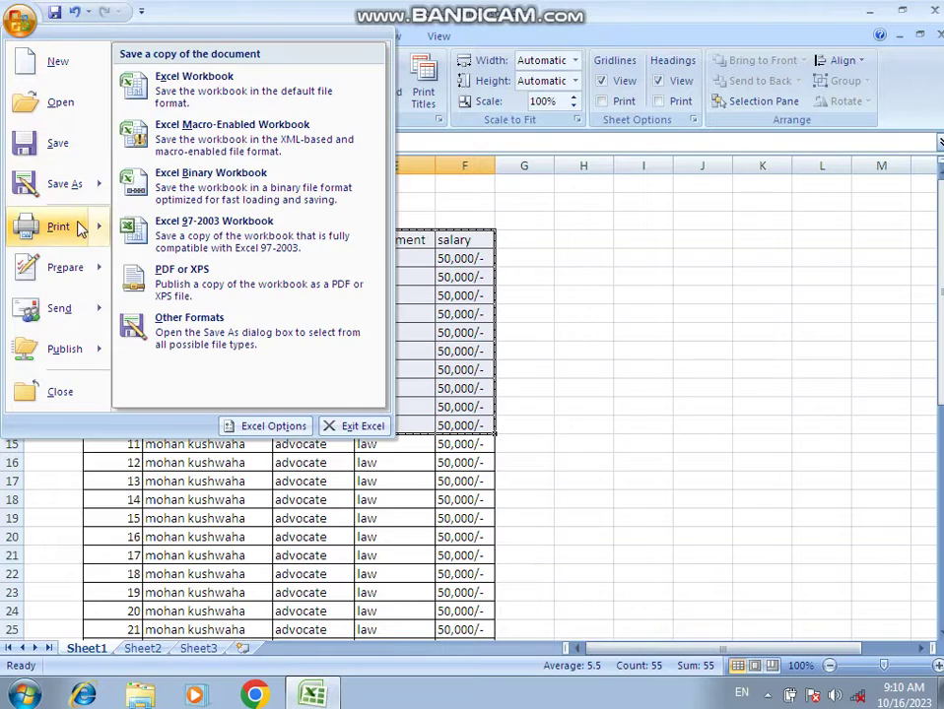
mouse_move(81, 229)
click(187, 185)
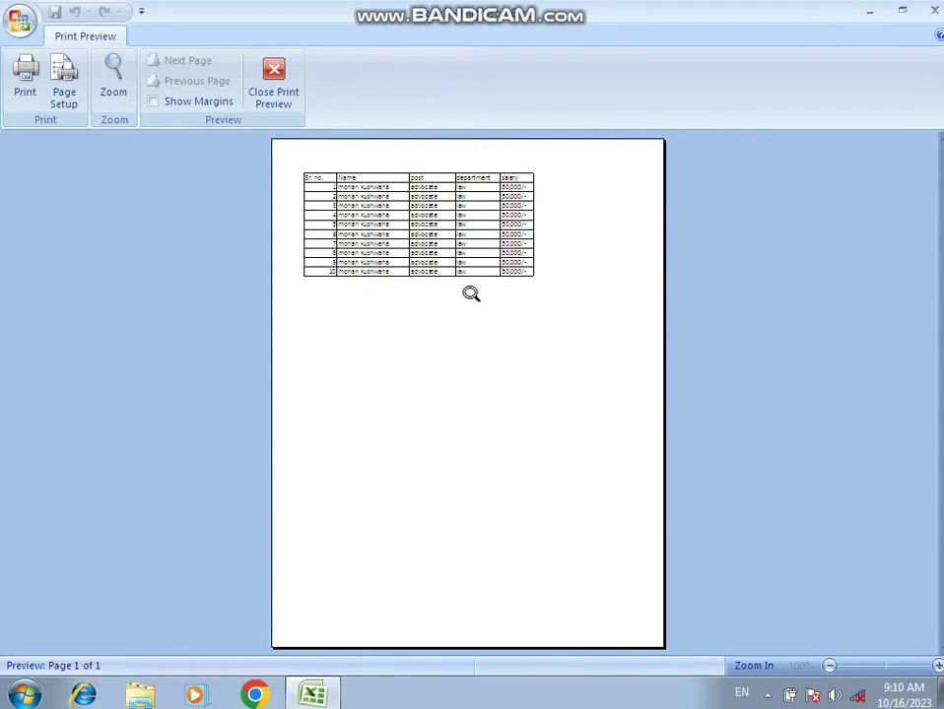
click(25, 79)
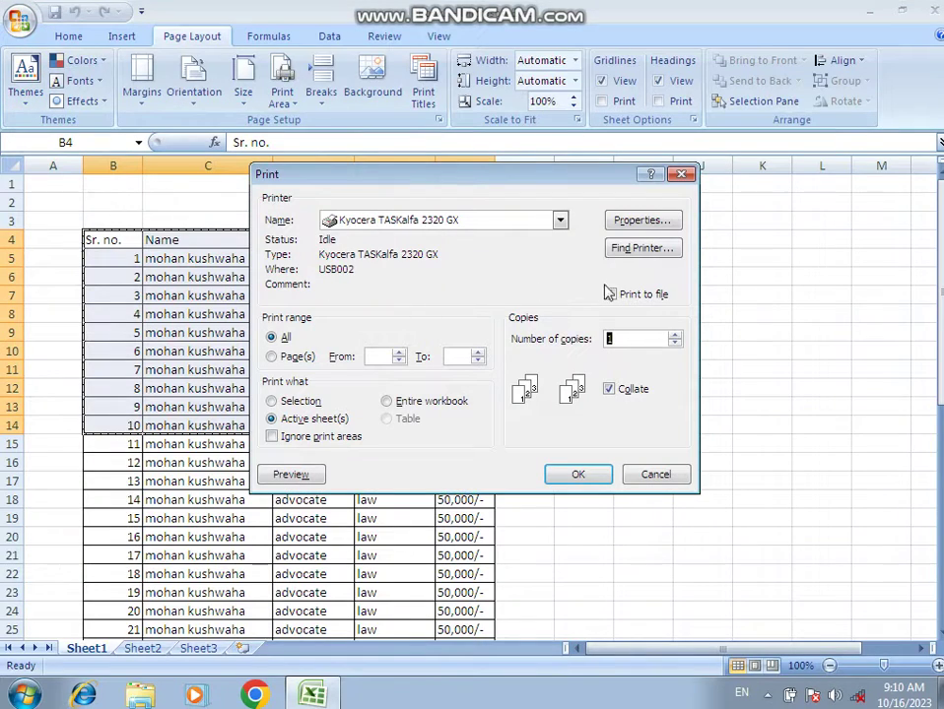
click(560, 222)
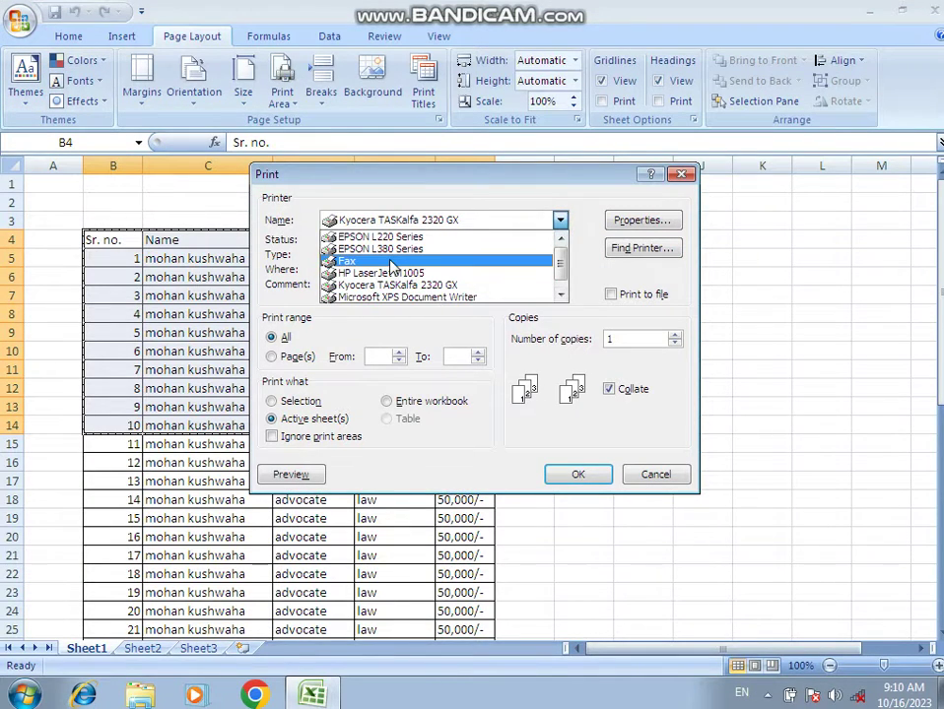
click(680, 175)
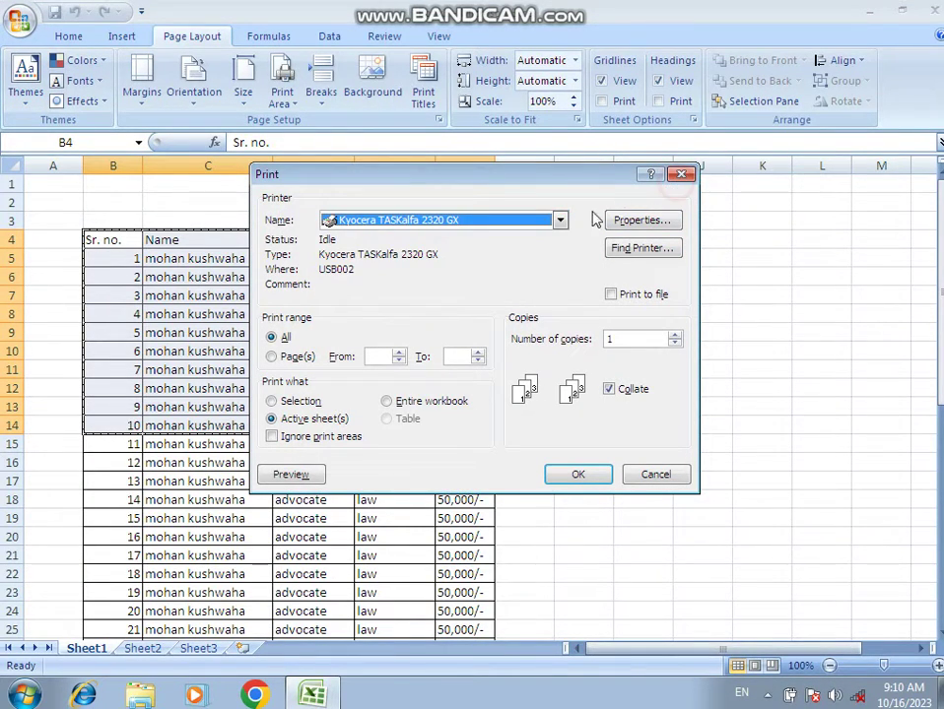
click(680, 175)
Review the print area's extent on Sheet1 by selecting B4:F14, and clear the selection.
click(111, 482)
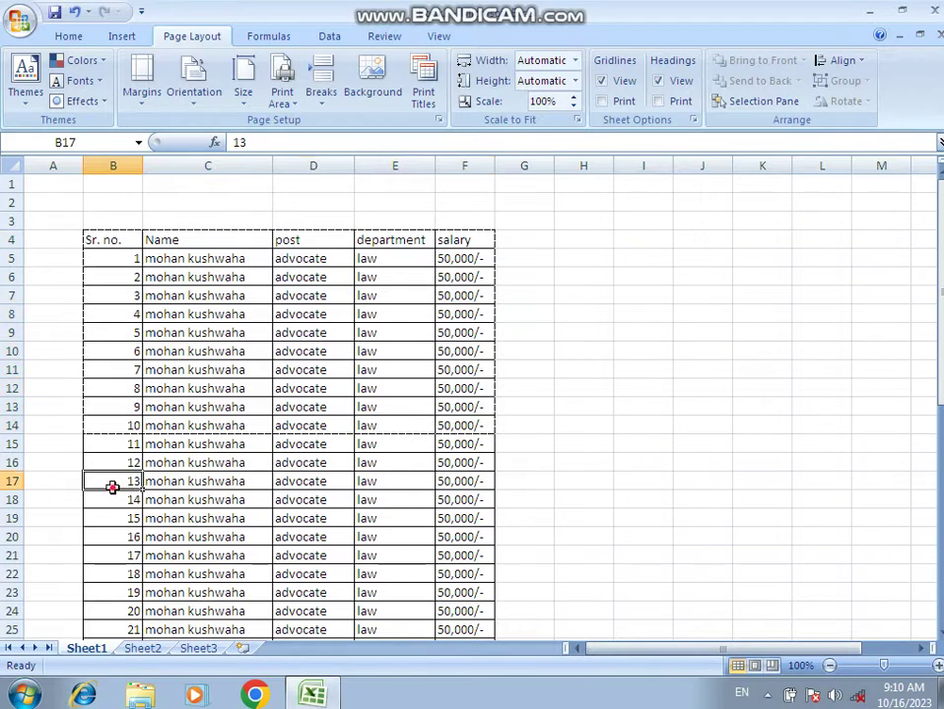
drag(108, 245, 462, 426)
click(335, 481)
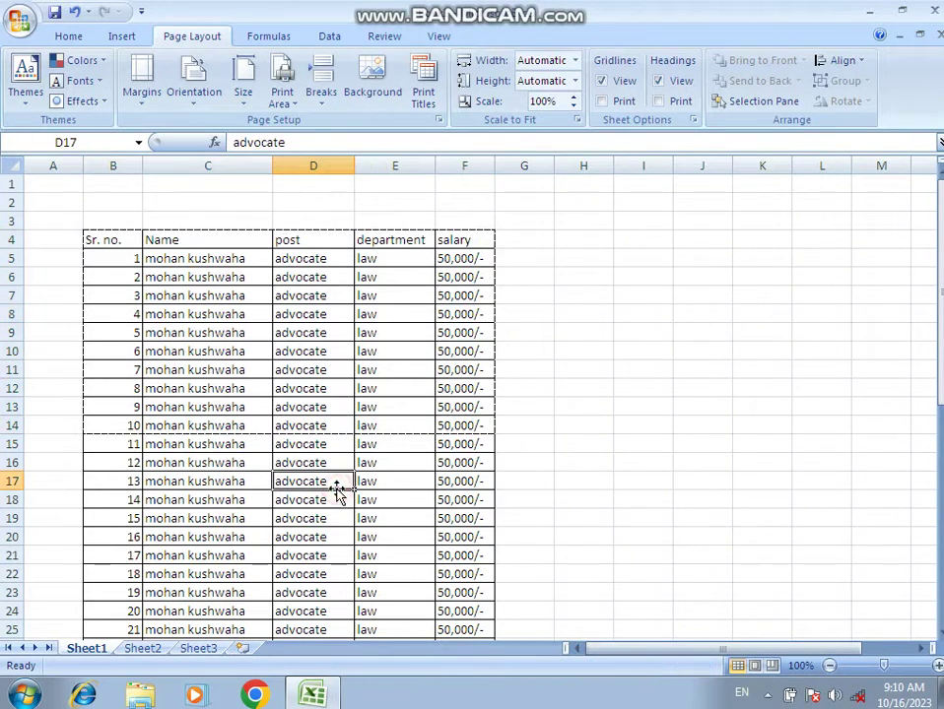
Check the ten-record print area in Print Preview and return to the sheet.
scroll(248, 390, down, 4)
scroll(248, 391, up, 4)
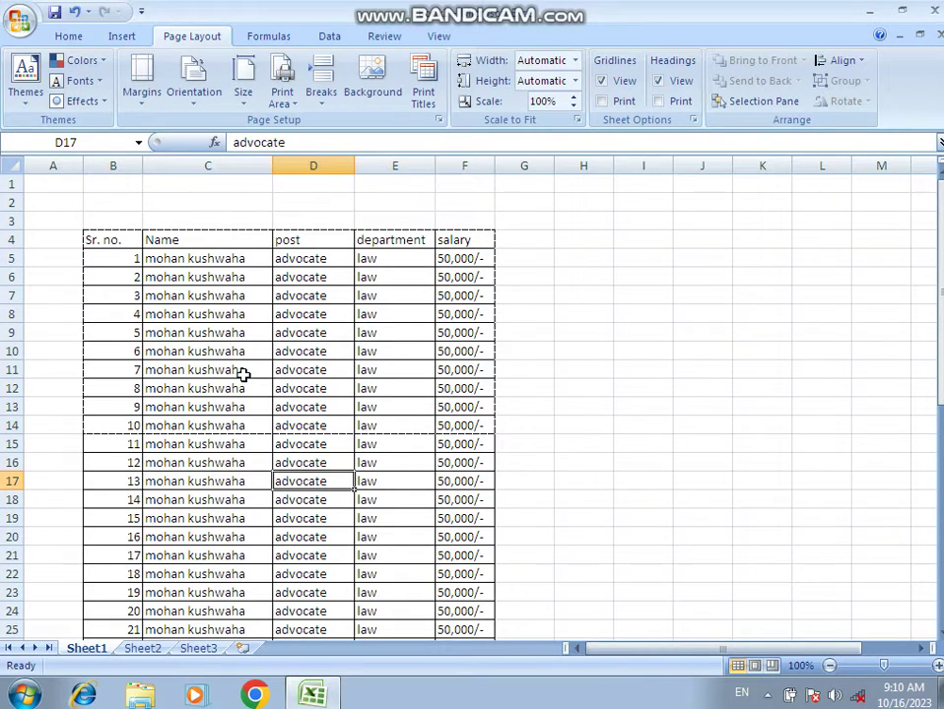
scroll(244, 375, down, 2)
scroll(247, 374, up, 1)
click(196, 333)
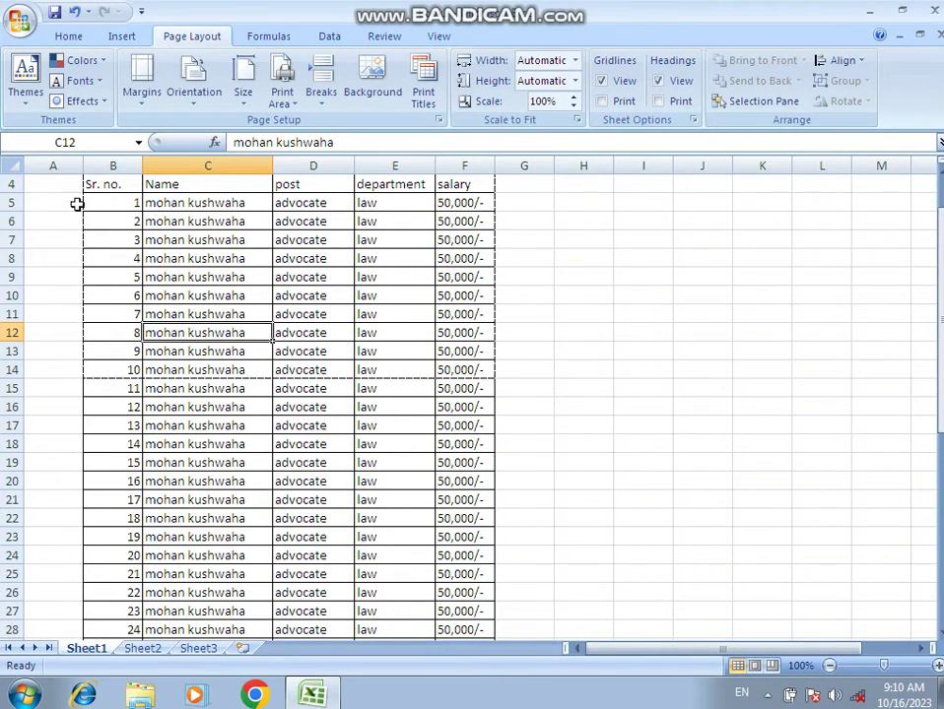
click(18, 22)
click(17, 21)
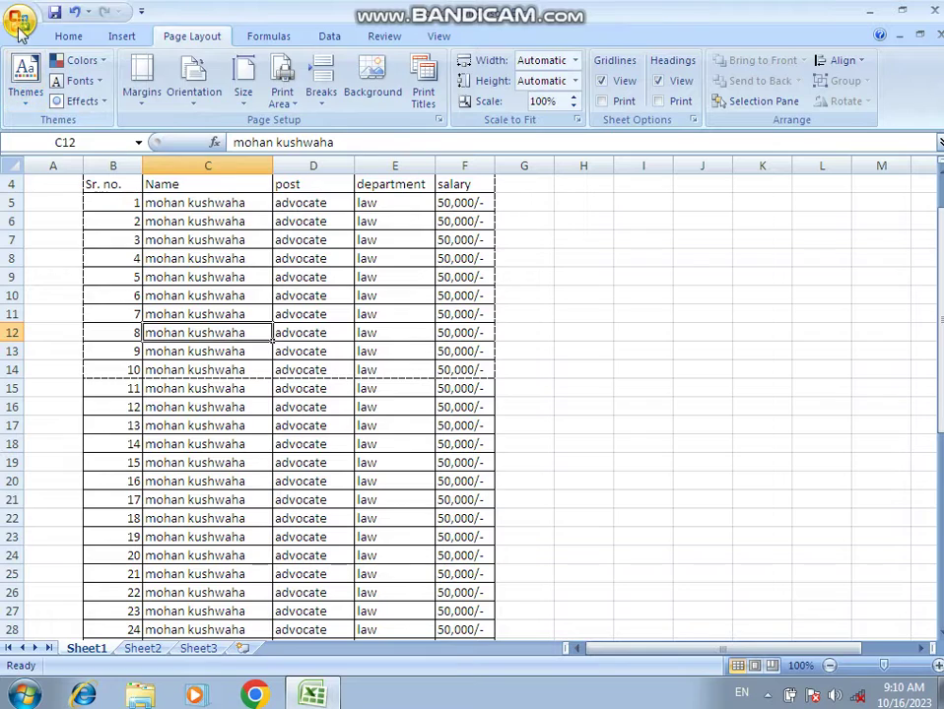
click(18, 22)
mouse_move(64, 241)
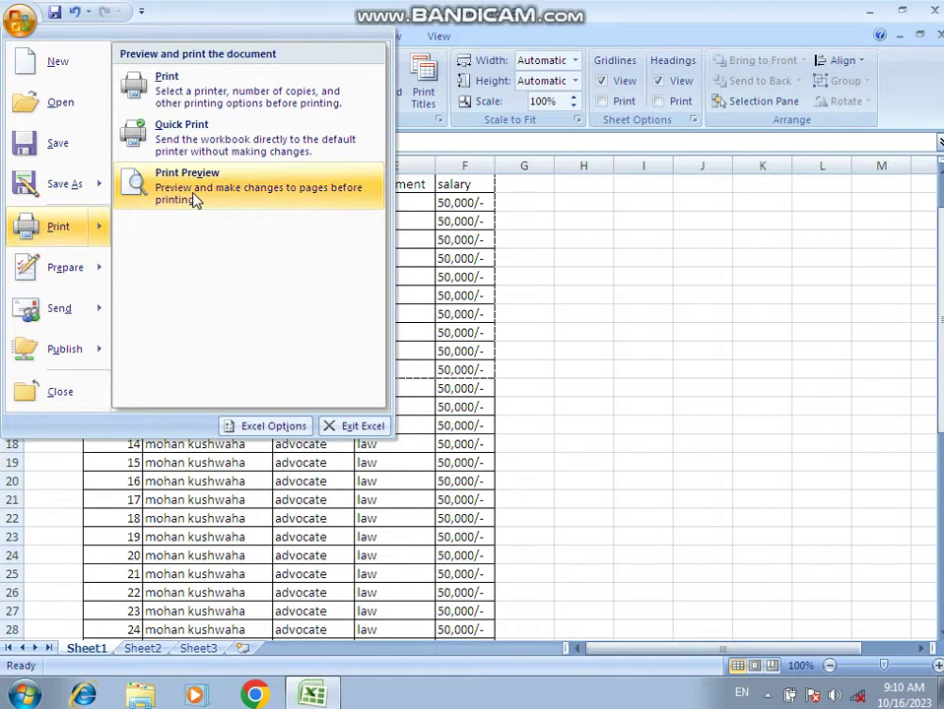
click(194, 202)
click(280, 99)
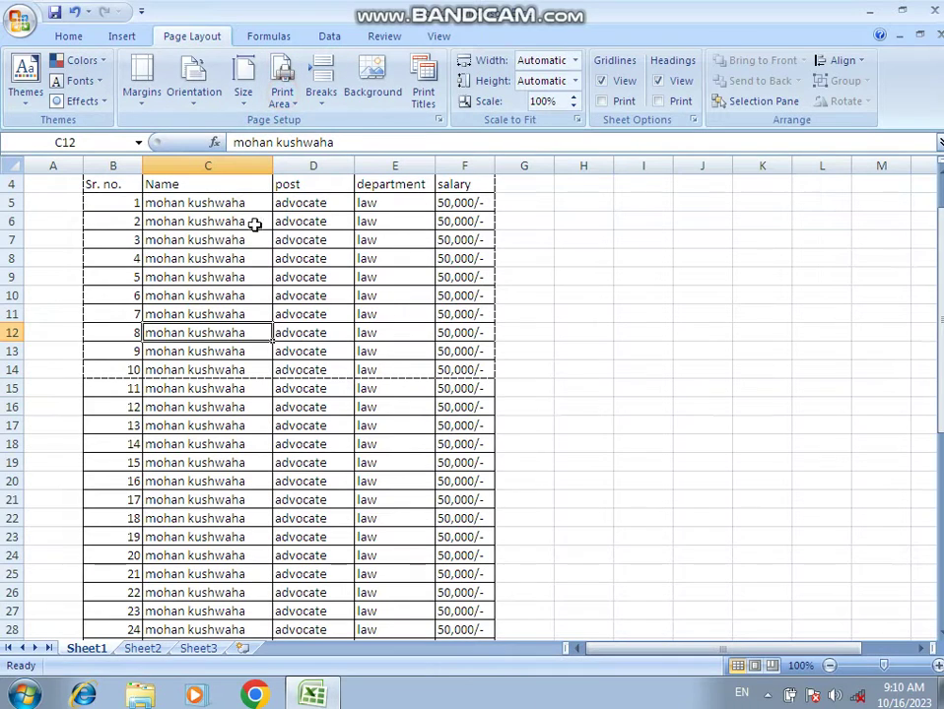
scroll(198, 279, up, 1)
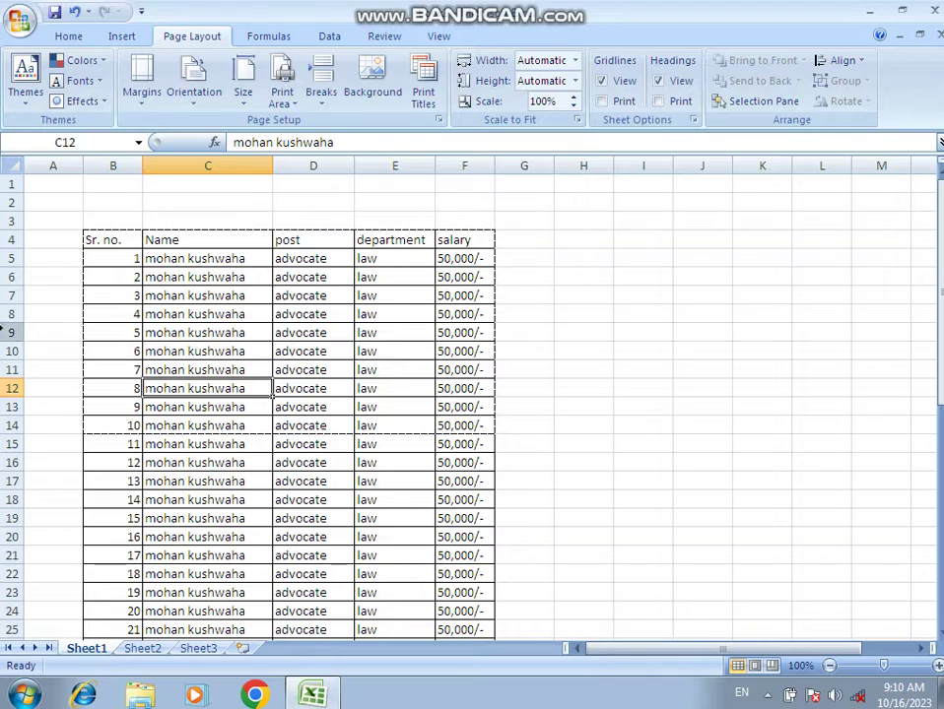
Clear the print area set on Sheet1.
click(120, 252)
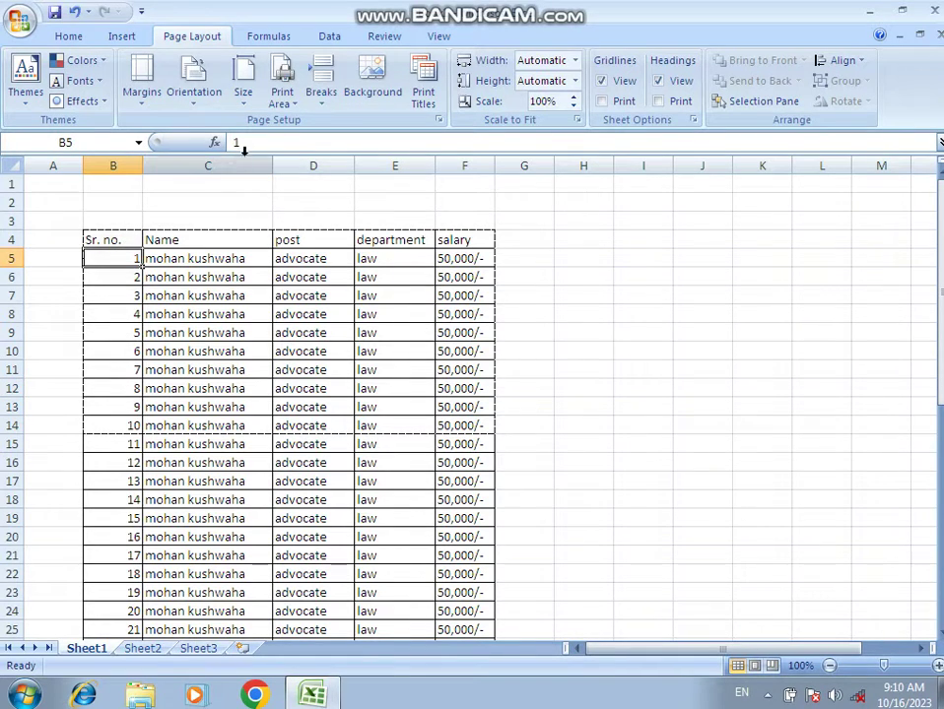
click(287, 104)
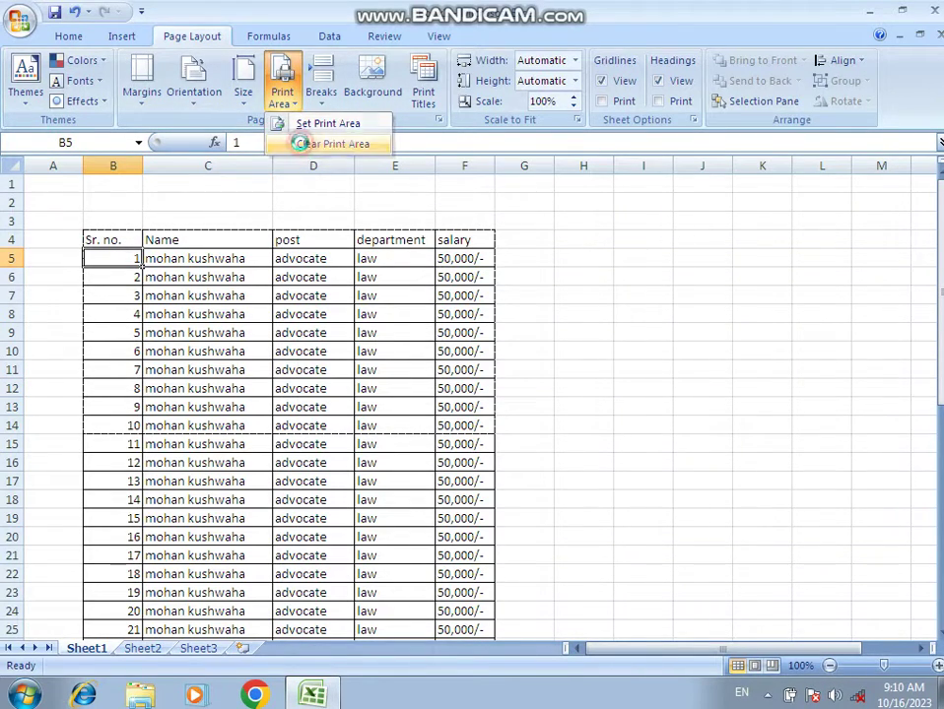
click(306, 144)
click(204, 335)
Check the whole employee table in Print Preview with no print area set, and return to the sheet.
click(19, 20)
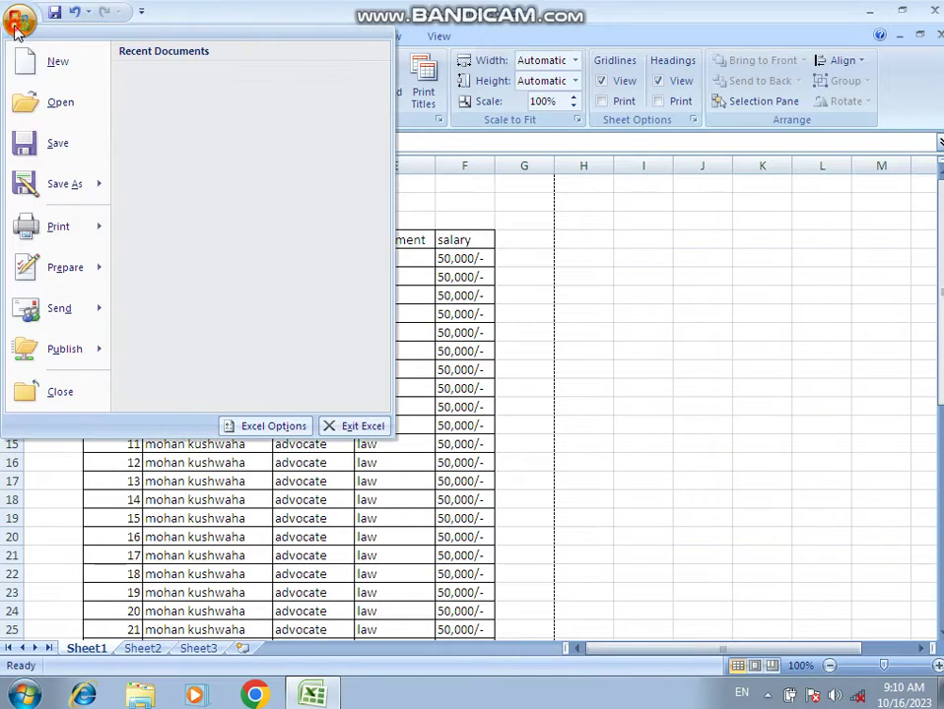
mouse_move(58, 227)
click(156, 199)
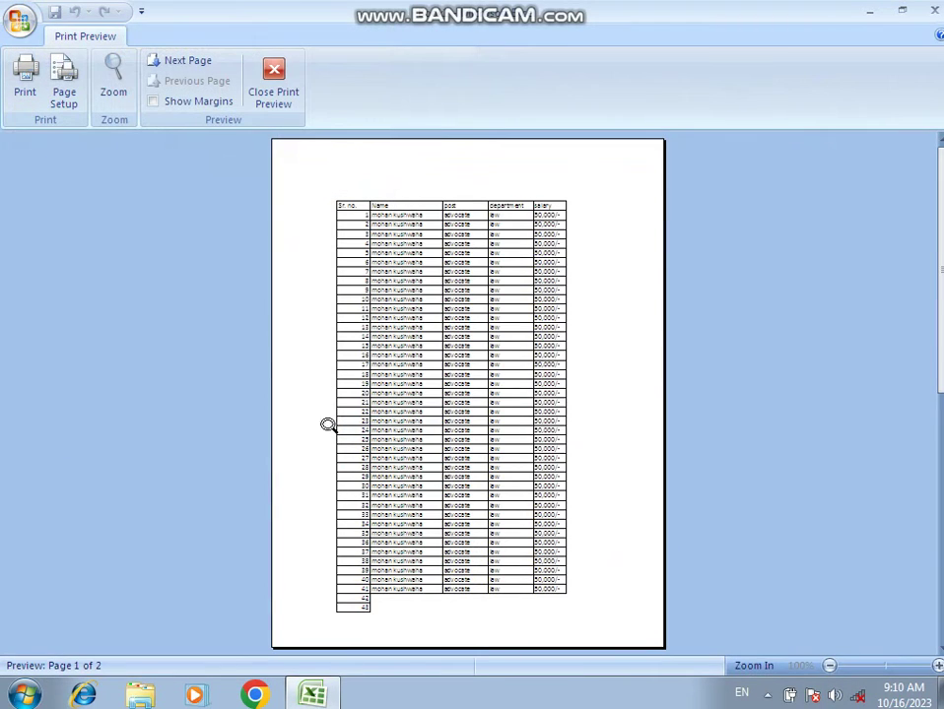
click(283, 99)
scroll(156, 322, down, 2)
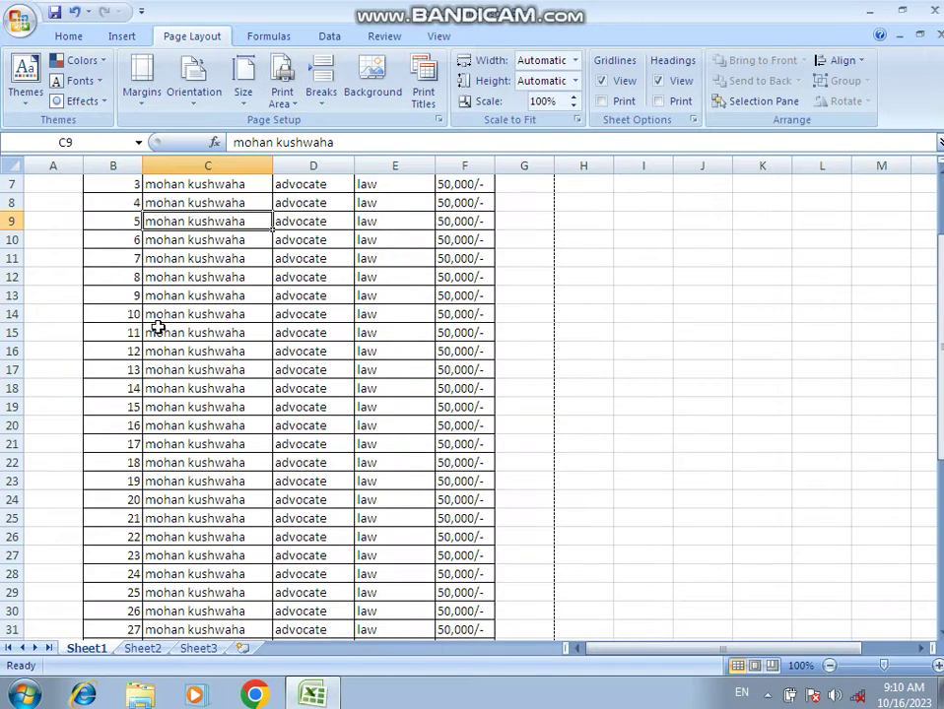
scroll(138, 310, up, 2)
drag(98, 240, 480, 467)
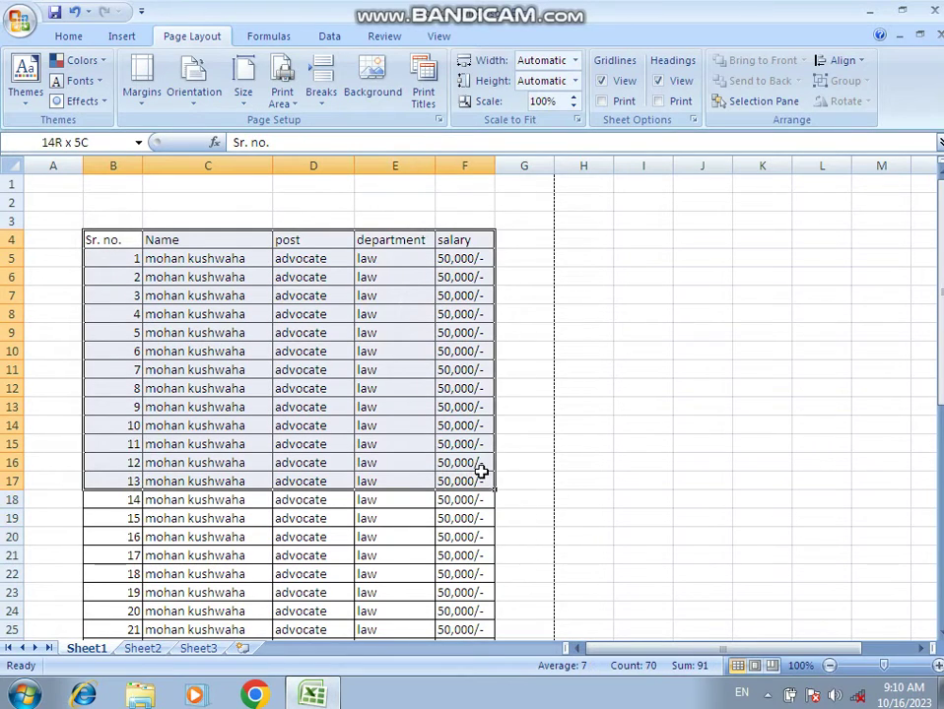
scroll(289, 474, down, 3)
scroll(127, 256, up, 2)
scroll(127, 255, up, 1)
click(105, 252)
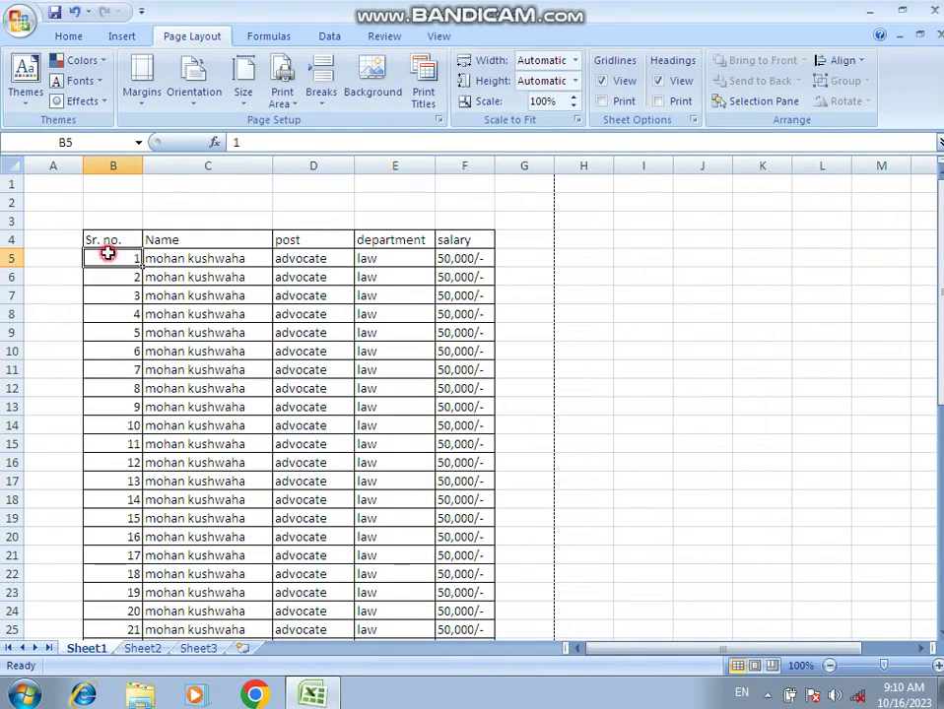
drag(116, 238, 120, 524)
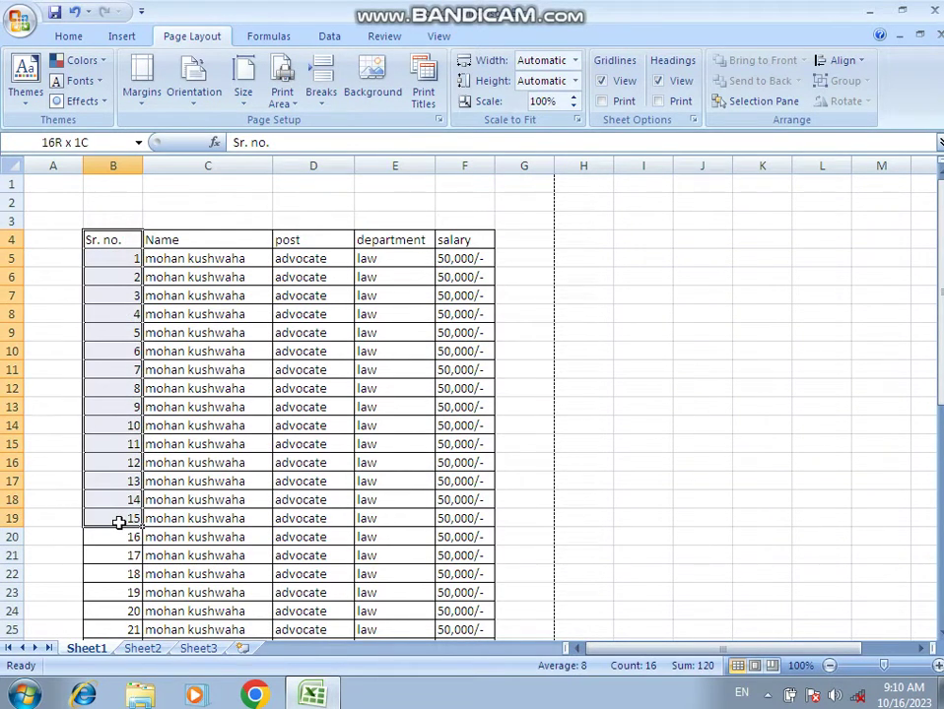
click(253, 445)
drag(301, 241, 459, 471)
click(360, 481)
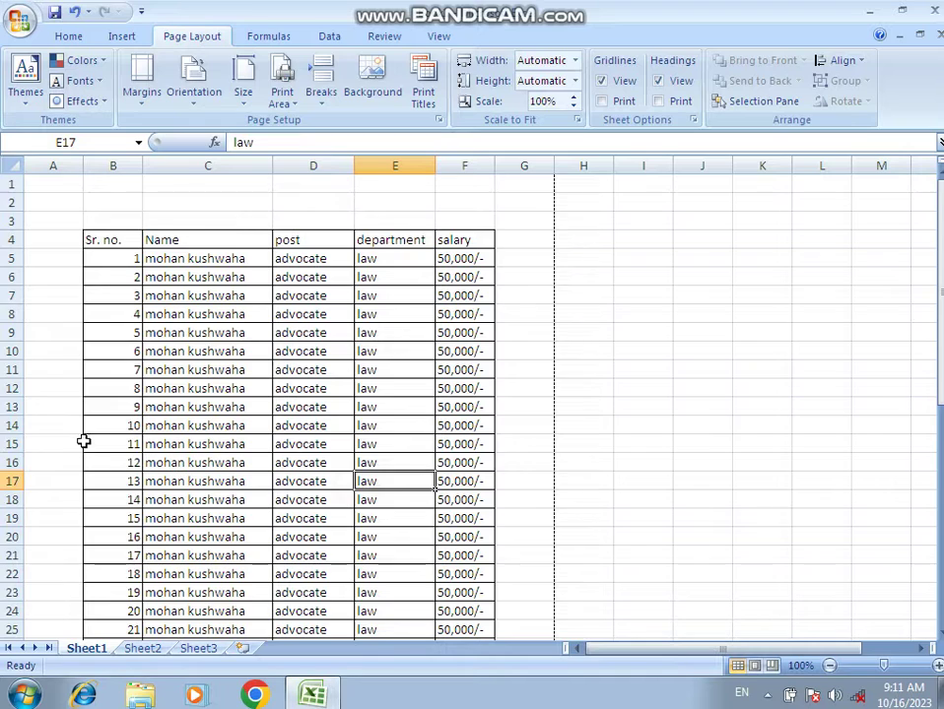
scroll(314, 365, down, 3)
drag(293, 295, 451, 392)
click(235, 369)
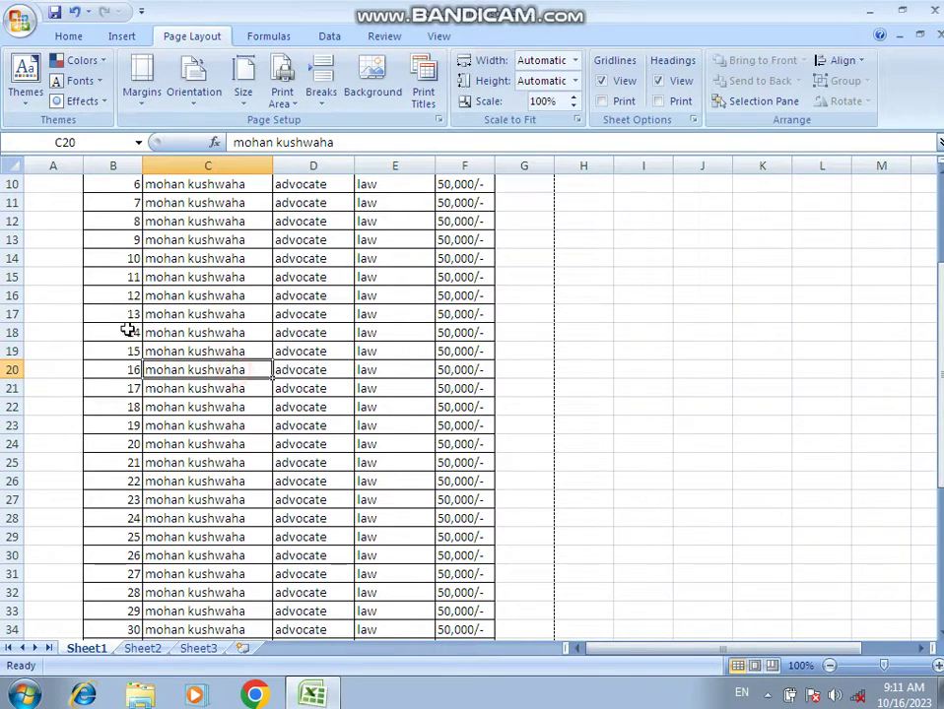
drag(108, 332, 477, 426)
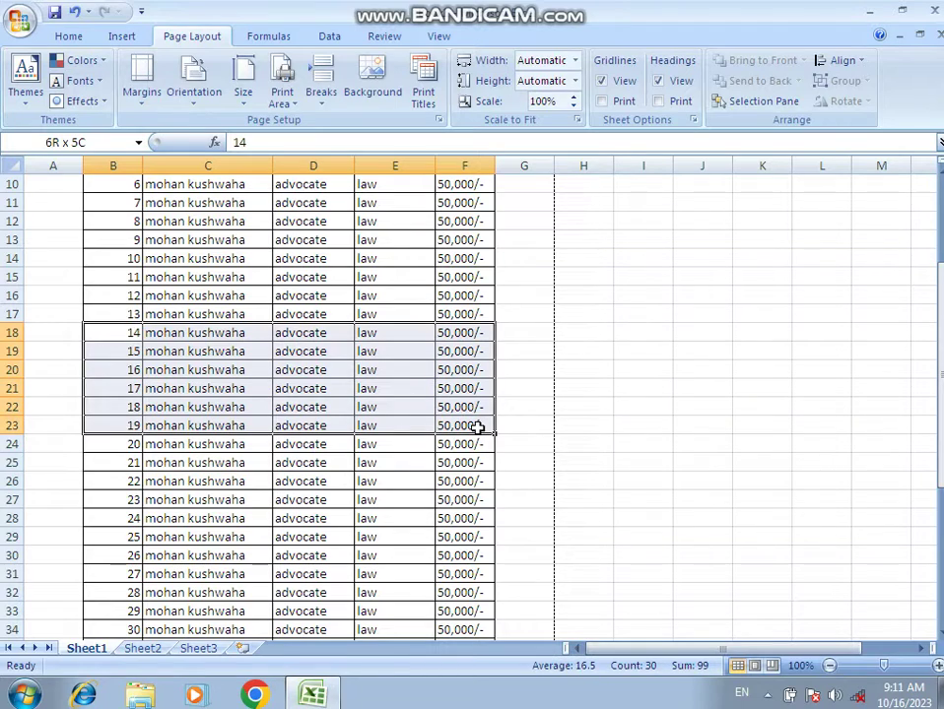
click(159, 516)
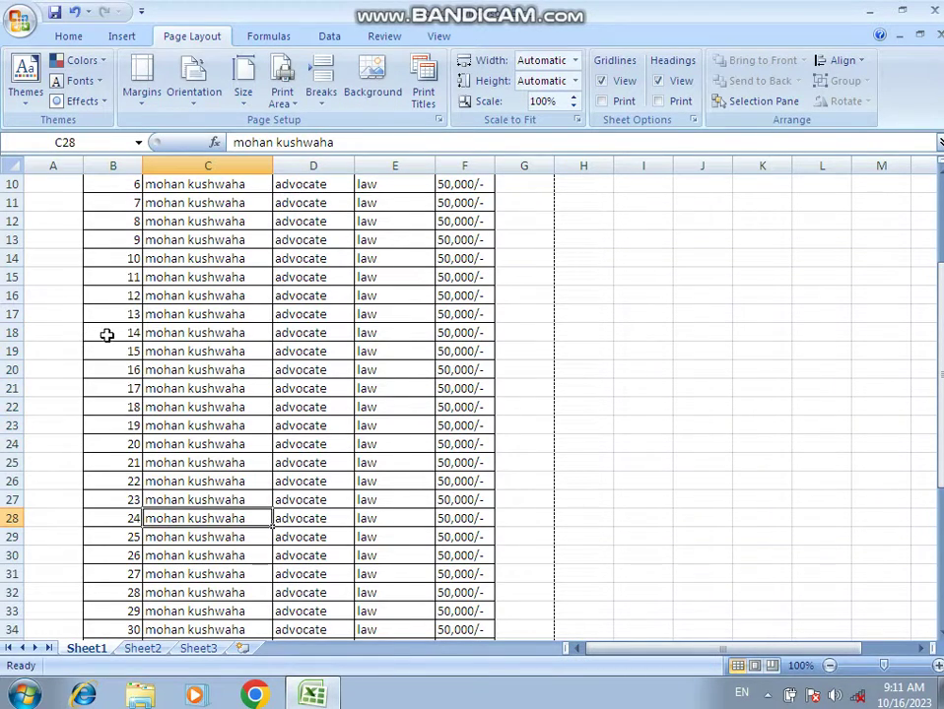
Set B18:F24, the employee records with serial numbers 14 to 20, as the print area.
drag(100, 335, 464, 445)
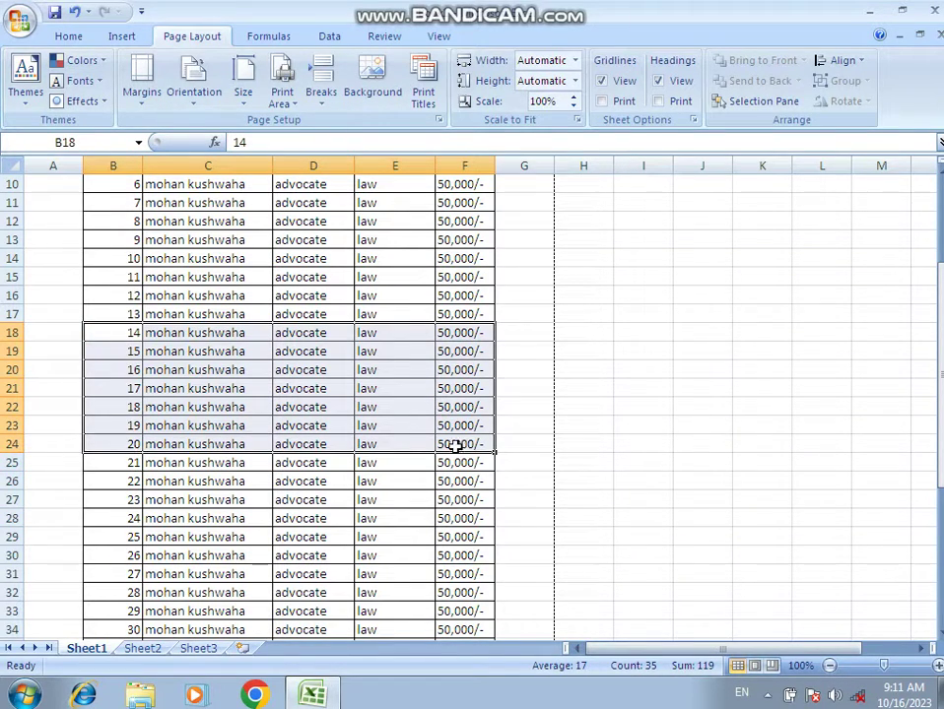
click(291, 106)
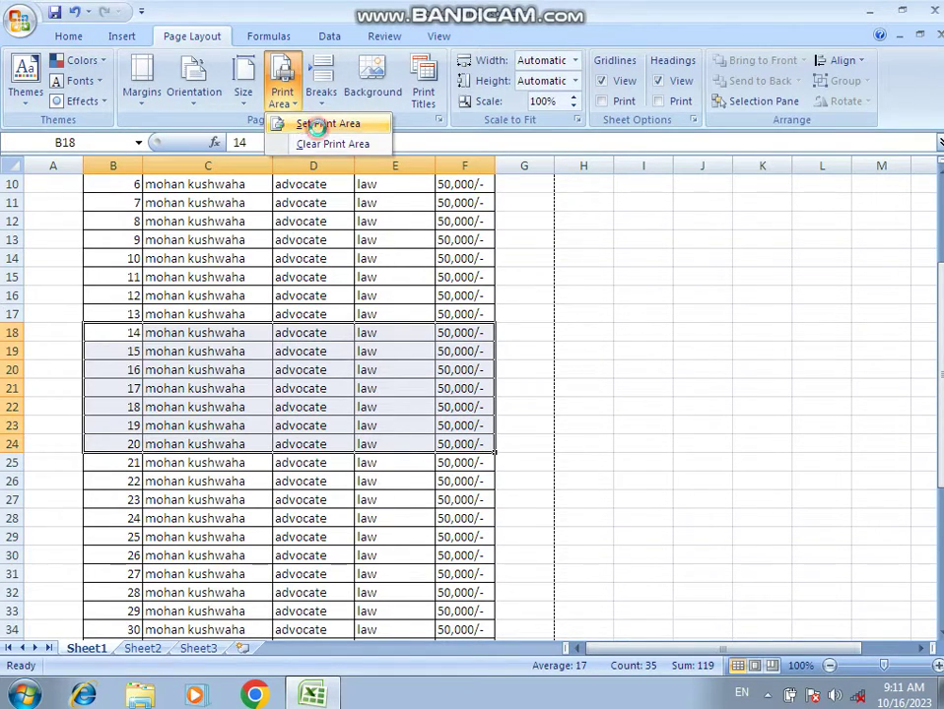
click(307, 122)
Check the new print area in Print Preview and view the available printers in the Print dialog, closing it without printing.
click(20, 20)
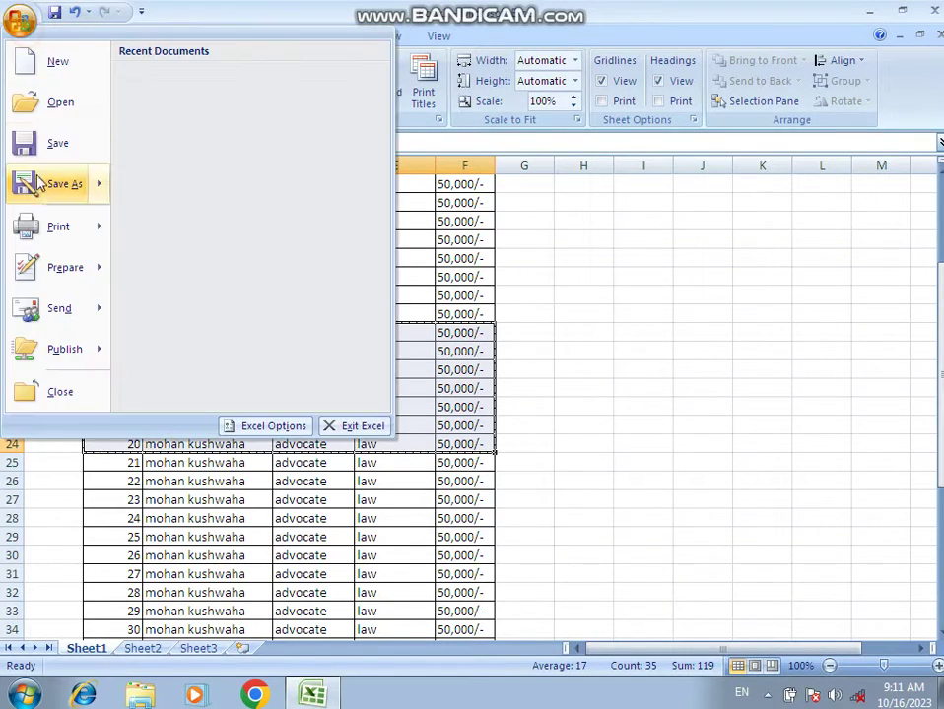
mouse_move(79, 226)
click(189, 193)
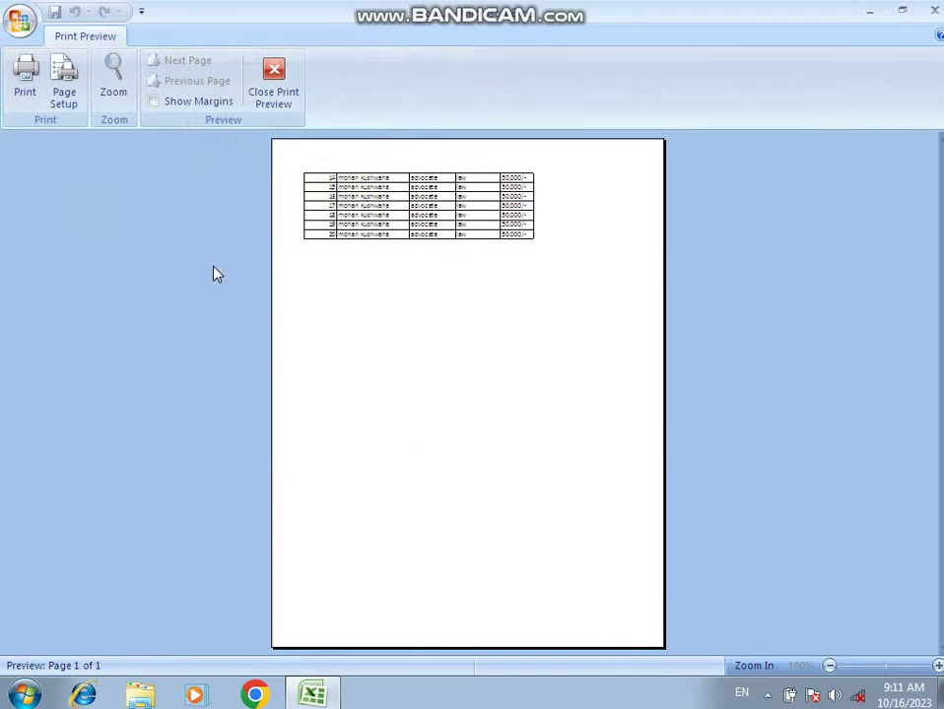
click(29, 93)
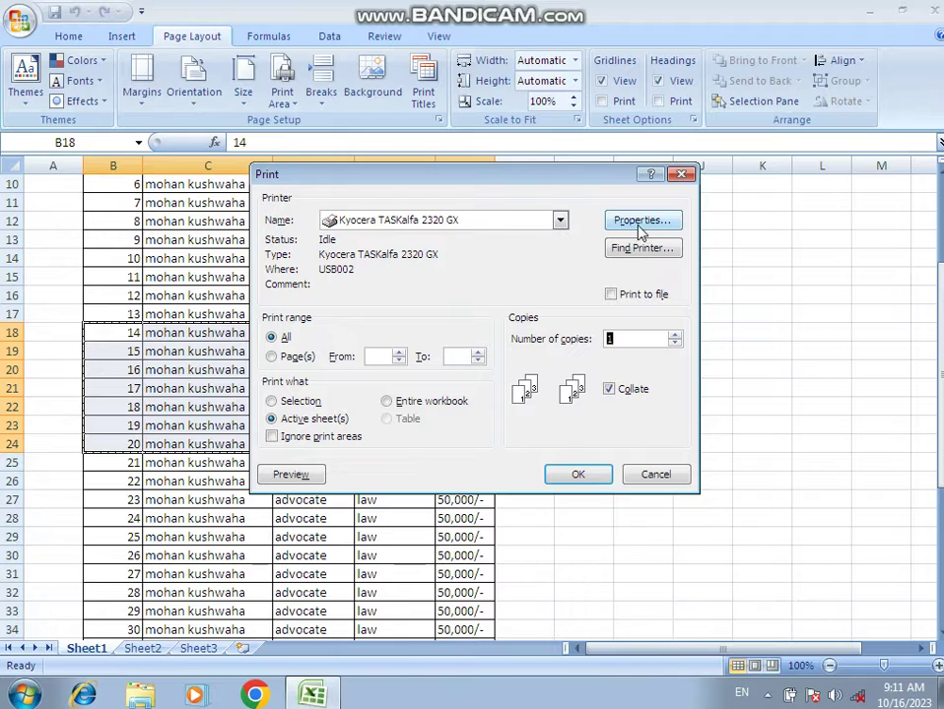
click(560, 220)
click(438, 266)
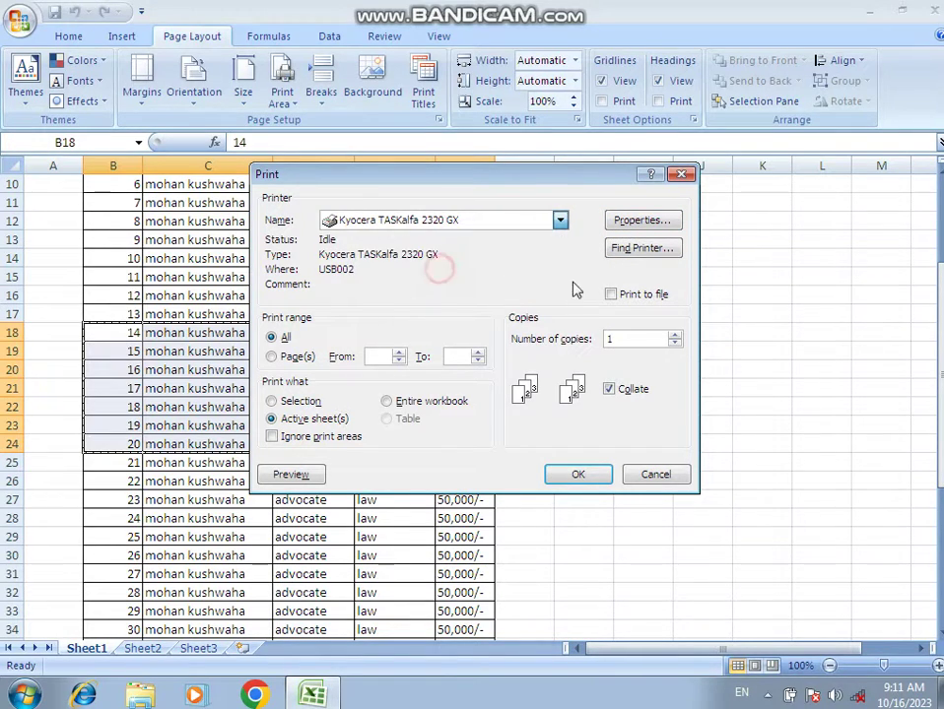
click(690, 179)
click(226, 238)
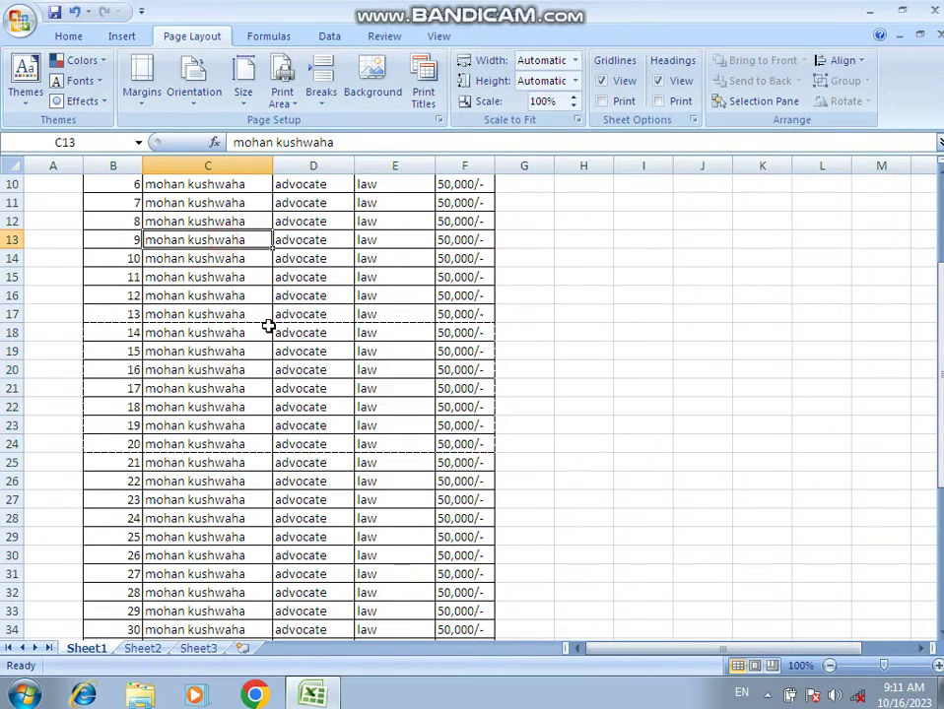
scroll(256, 321, up, 3)
drag(110, 263, 489, 574)
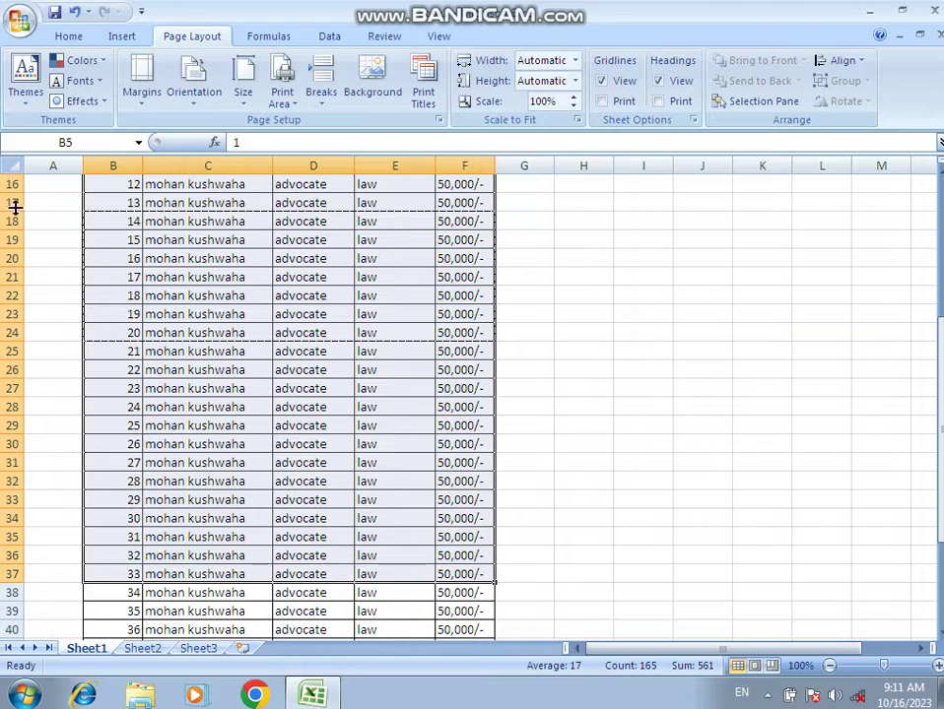
click(20, 20)
click(443, 347)
click(19, 20)
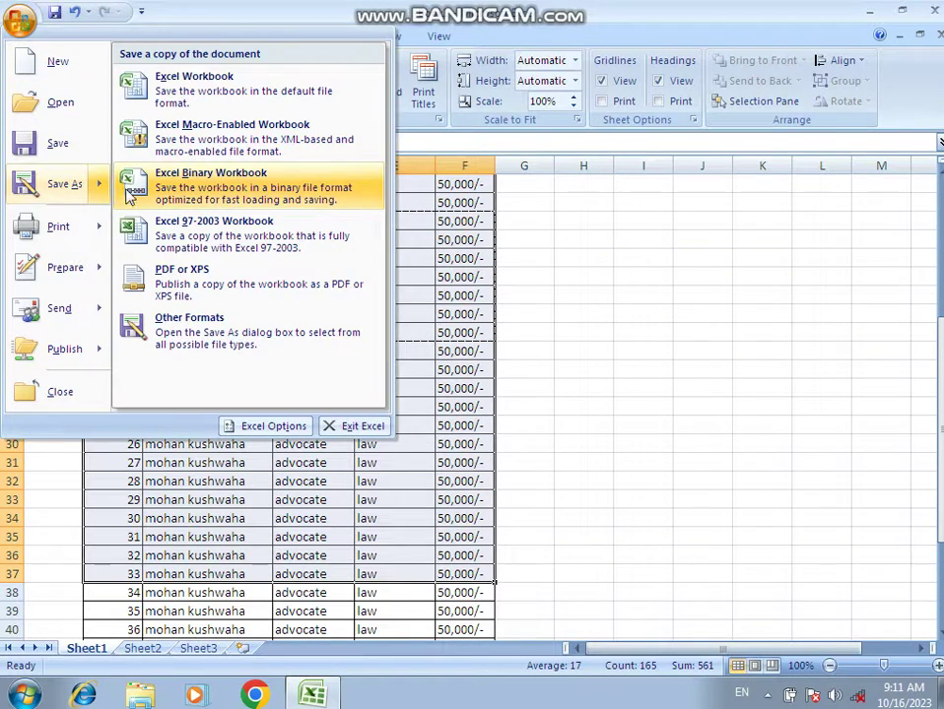
click(296, 519)
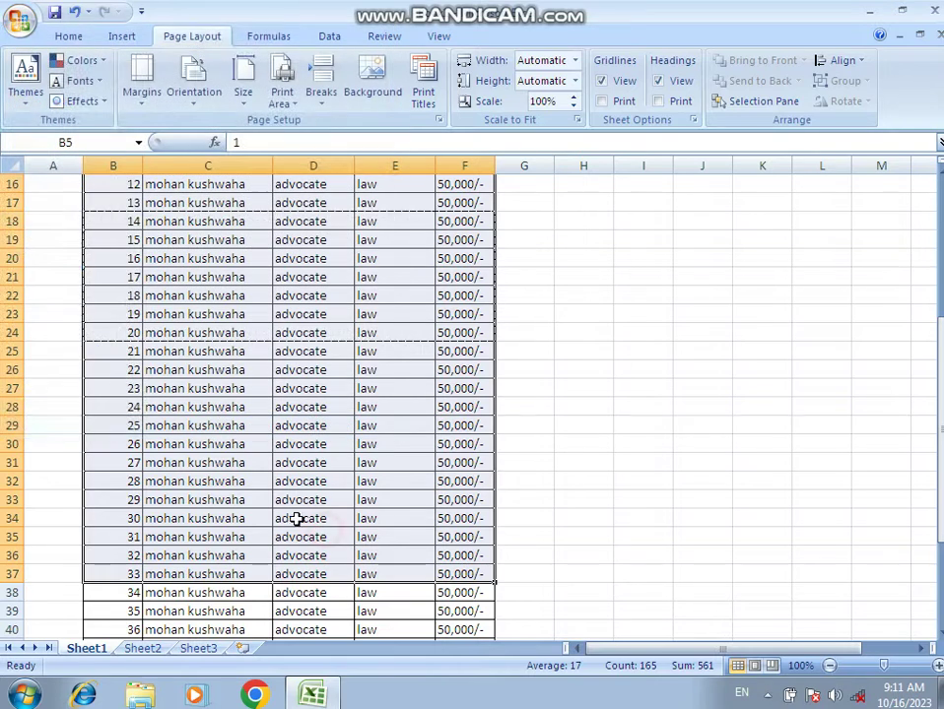
click(414, 445)
scroll(114, 352, up, 5)
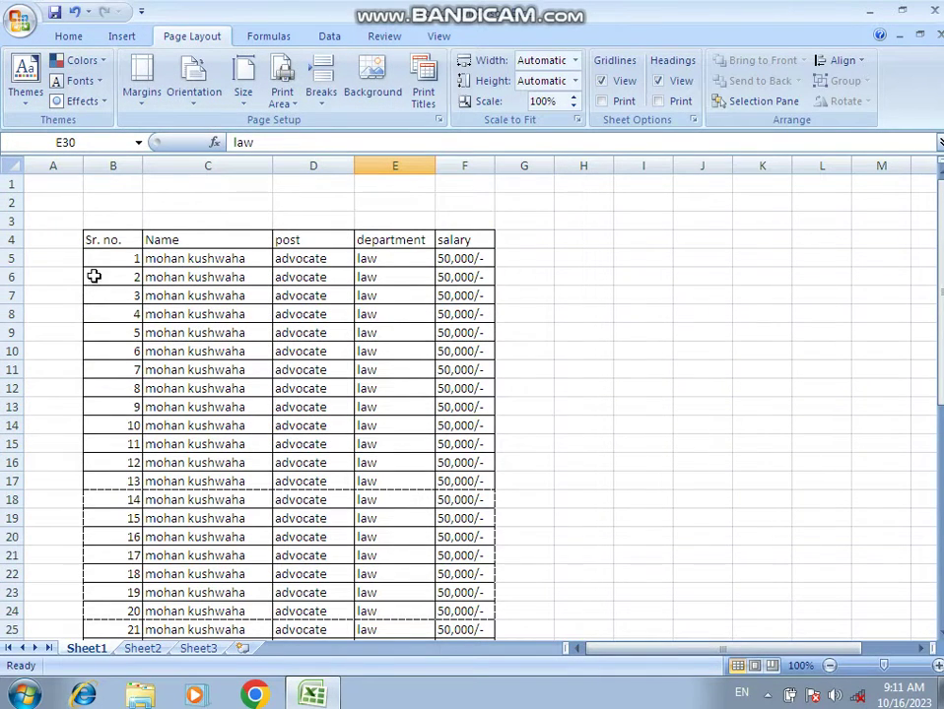
Select B13:F17, the records with serial numbers 9 to 13, and view the print area options without applying any.
drag(93, 258, 463, 388)
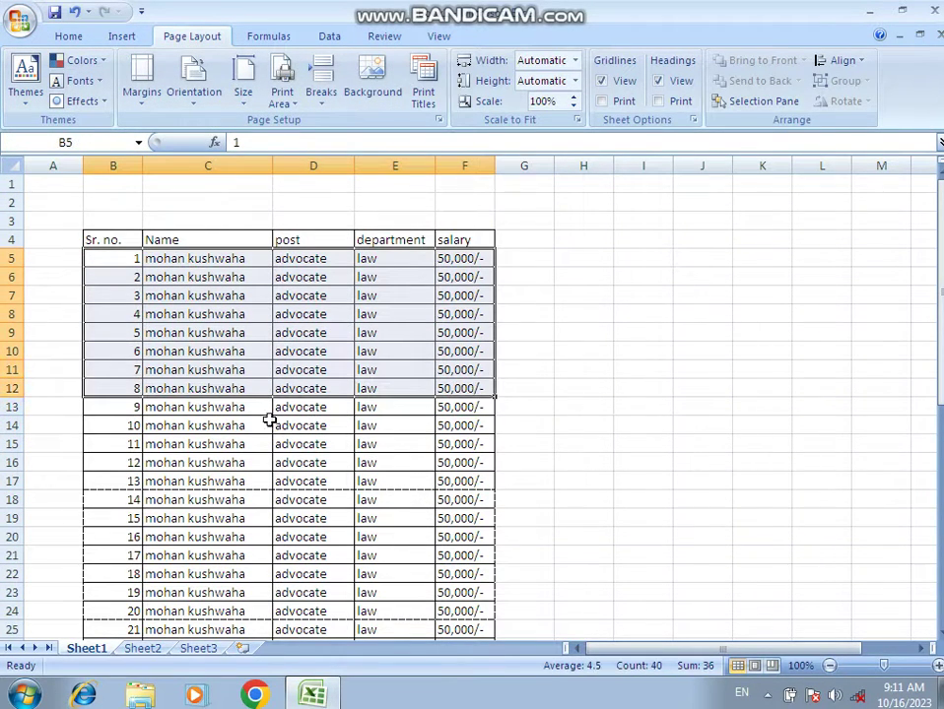
click(131, 427)
drag(103, 407, 482, 485)
click(130, 537)
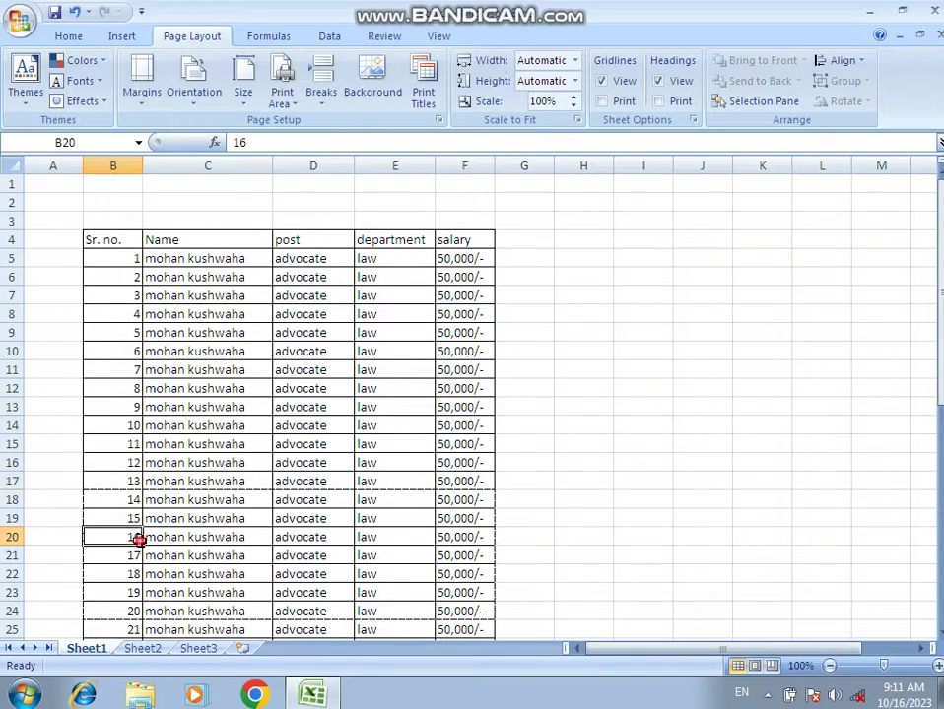
drag(89, 407, 469, 481)
click(283, 94)
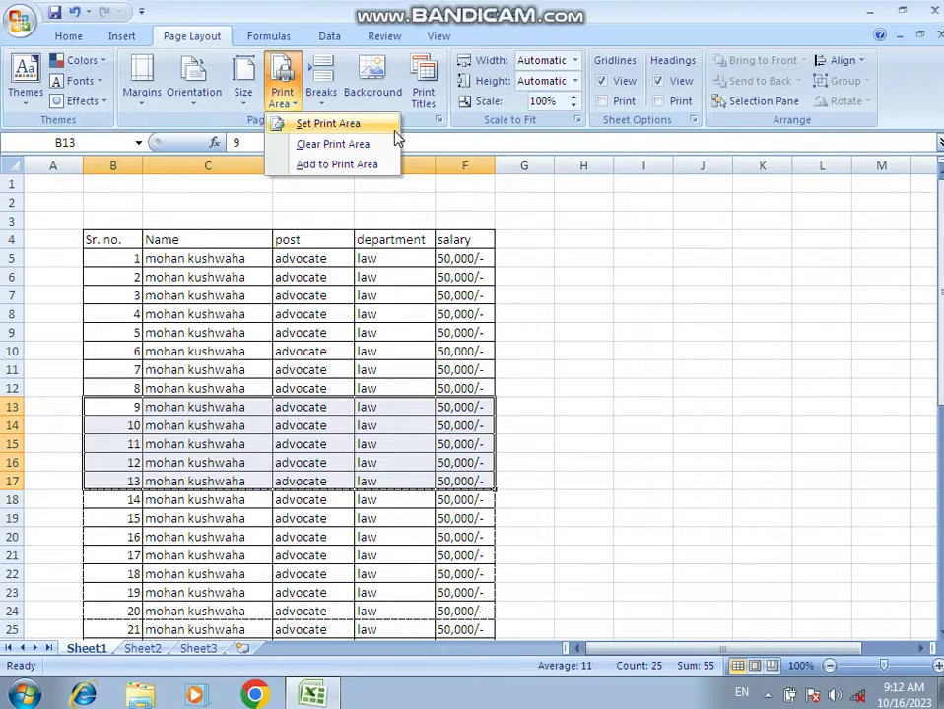
click(242, 370)
click(213, 514)
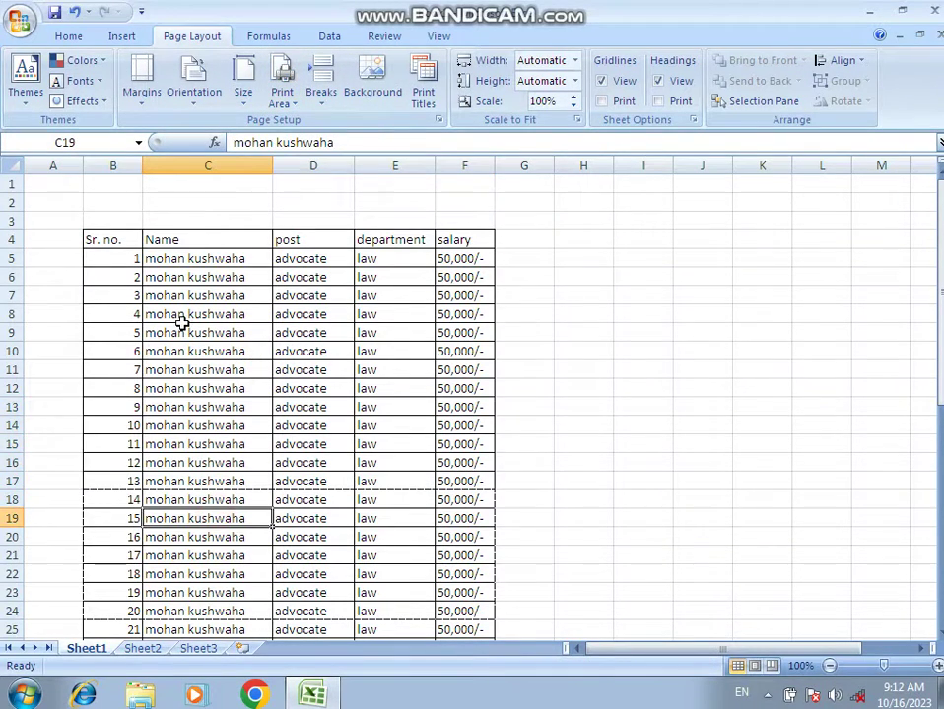
scroll(182, 375, down, 4)
scroll(182, 379, up, 4)
scroll(189, 381, down, 2)
scroll(189, 383, up, 2)
scroll(192, 335, down, 2)
scroll(185, 354, up, 2)
drag(102, 311, 463, 370)
click(213, 419)
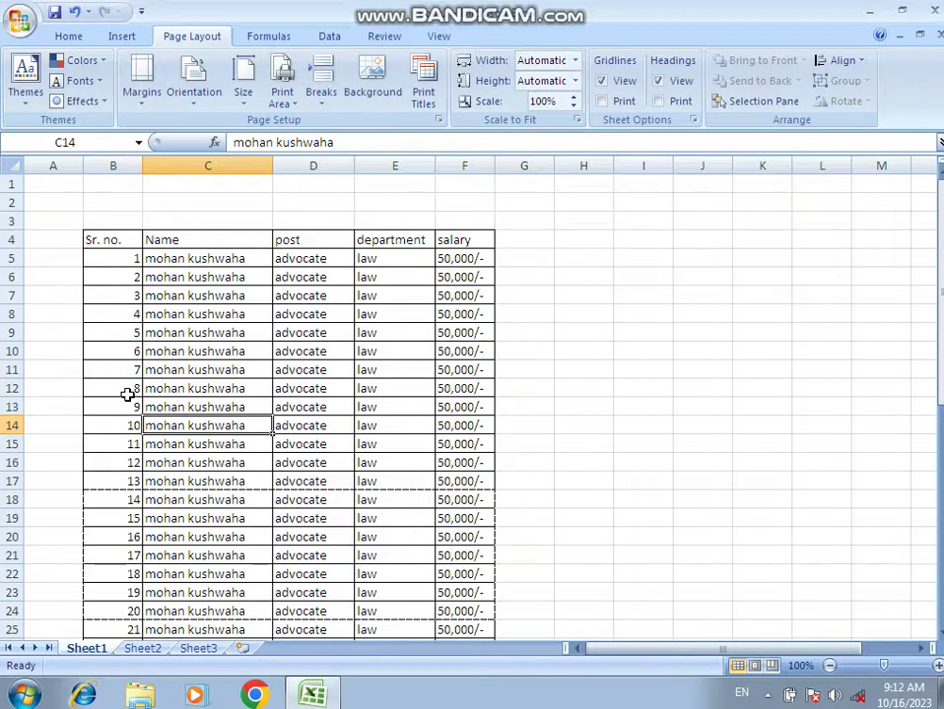